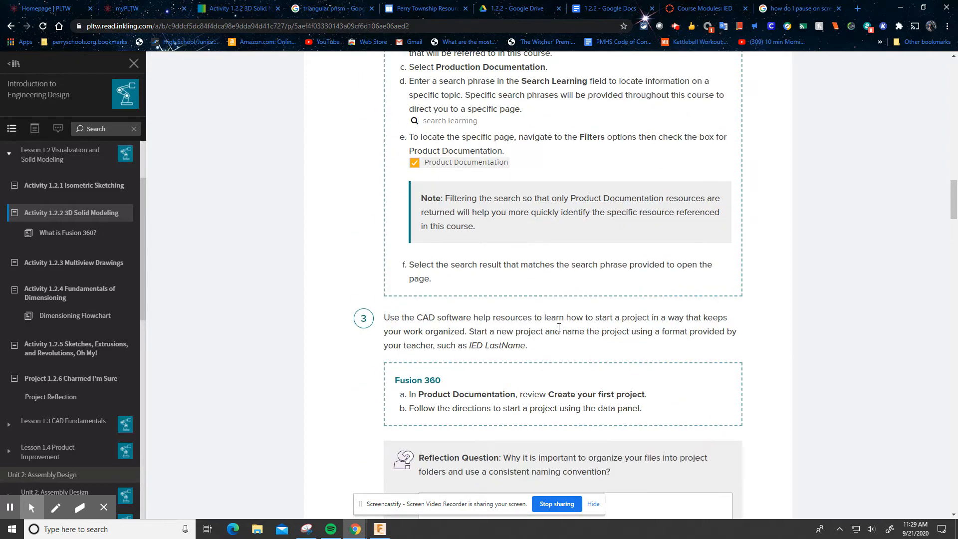
Step: Review the goals, materials, resources and 3D Modeling Software sections of Activity 1.2.2 3D Solid Modeling
scroll(559, 327, "up", 8)
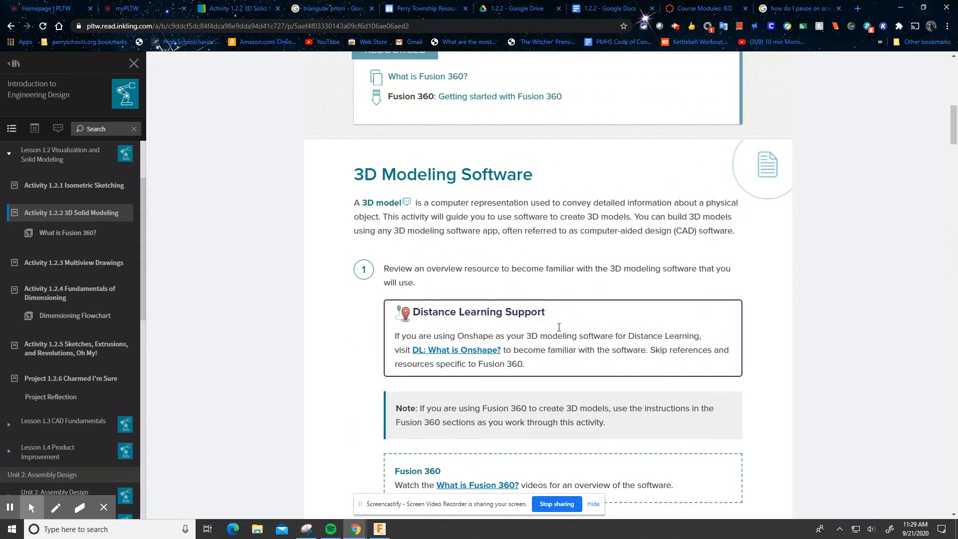
left_click_drag(954, 108, 952, 92)
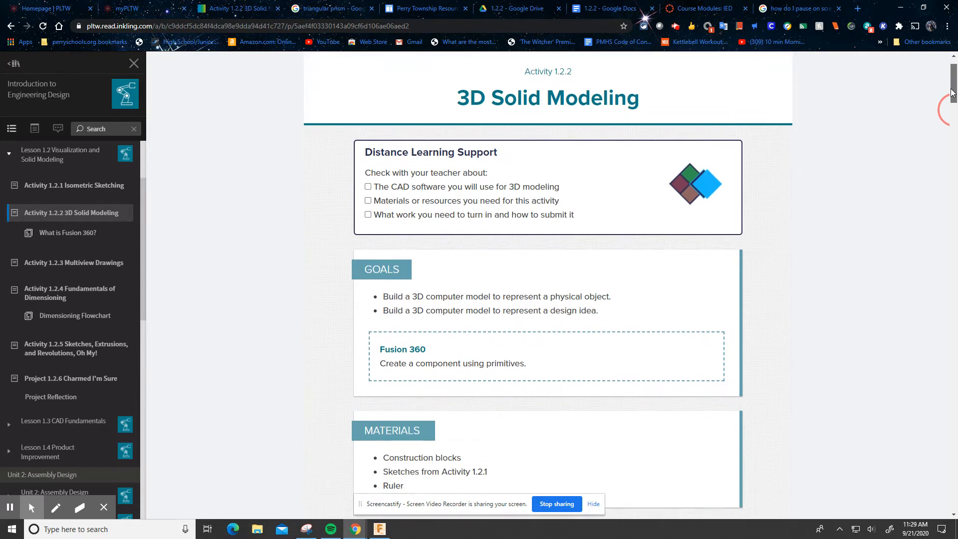
left_click_drag(952, 92, 954, 109)
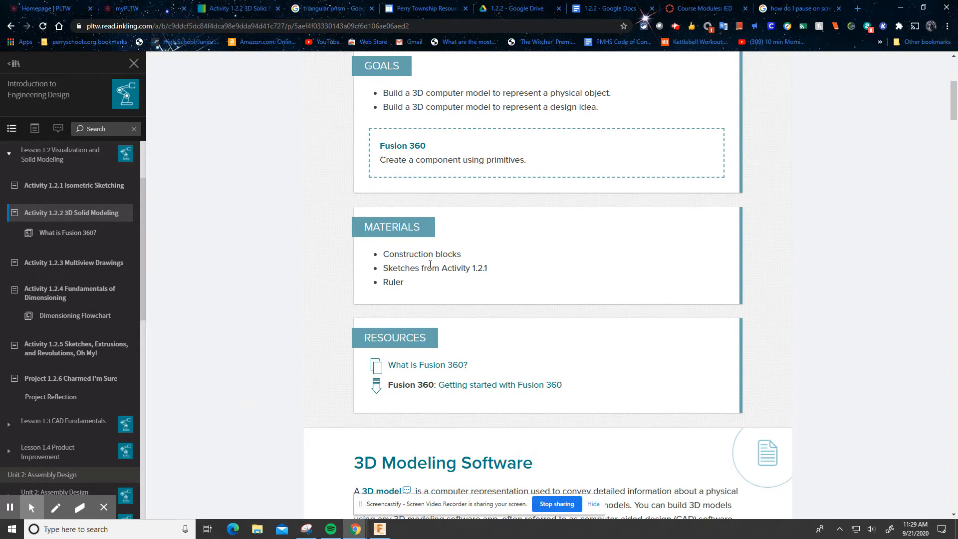
left_click_drag(953, 111, 955, 149)
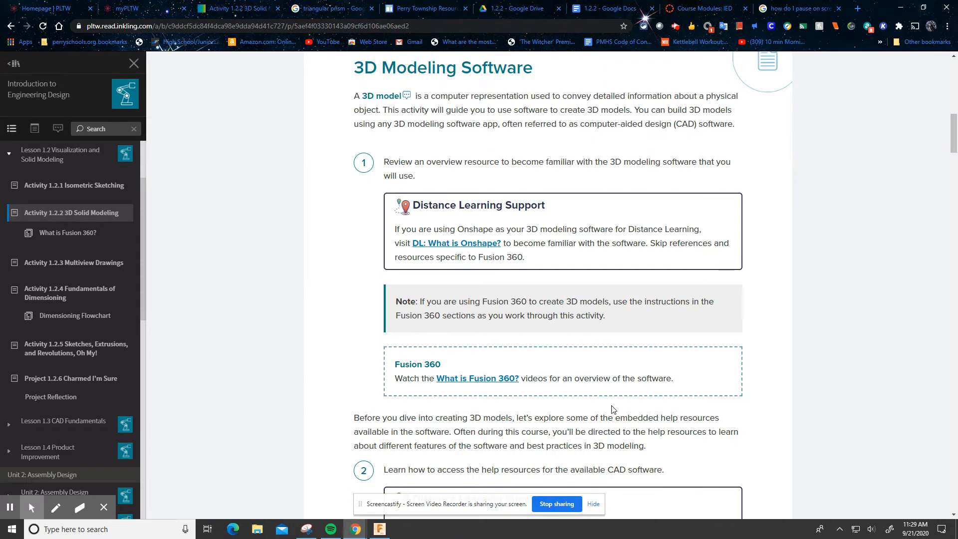
Step: Switch to Fusion 360, open the 1.2.2 folder in the IED 20/21 project, and close the project file browser
left_click(380, 529)
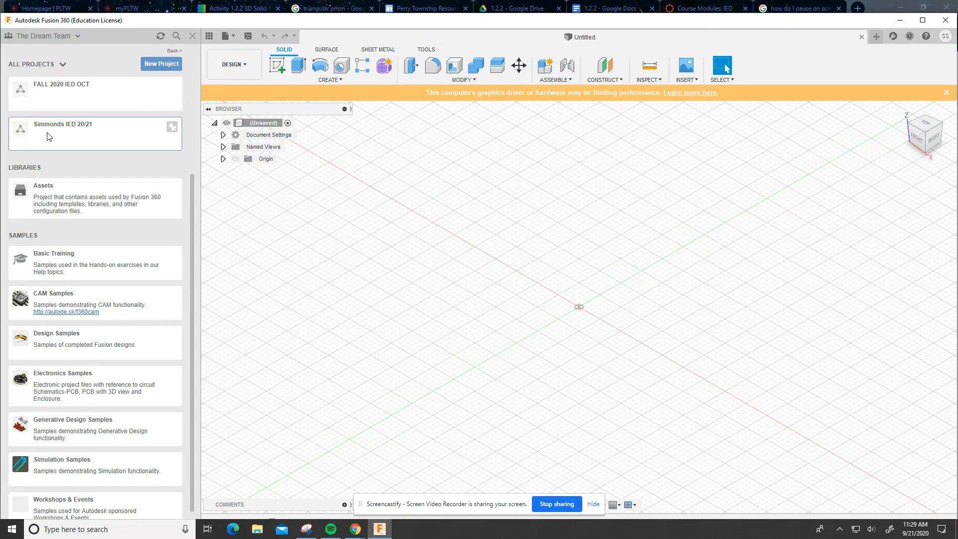
left_click(98, 141)
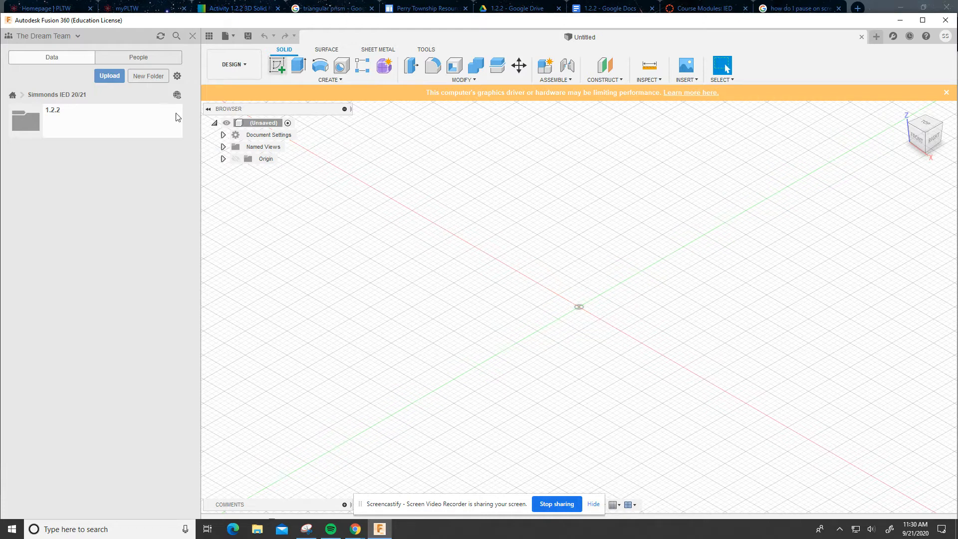
double_click(160, 127)
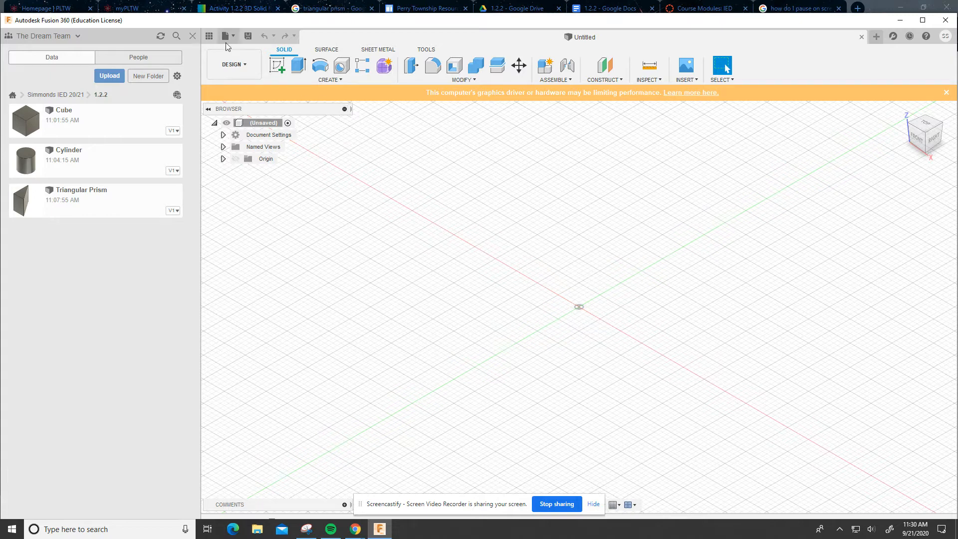
left_click(192, 37)
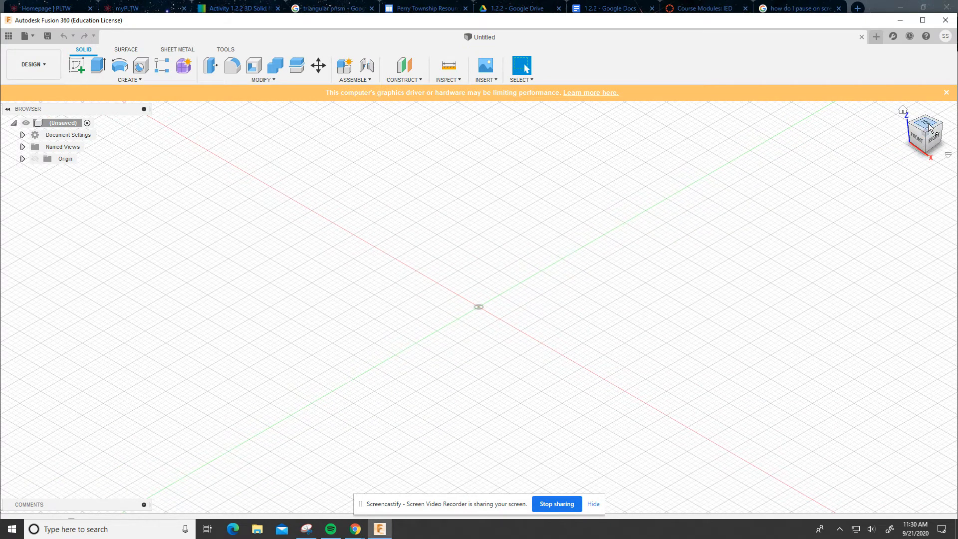
Step: Explore the empty workspace around the origin by orbiting, zooming and panning, and return to the home view
left_click_drag(929, 128, 928, 137)
left_click(904, 110)
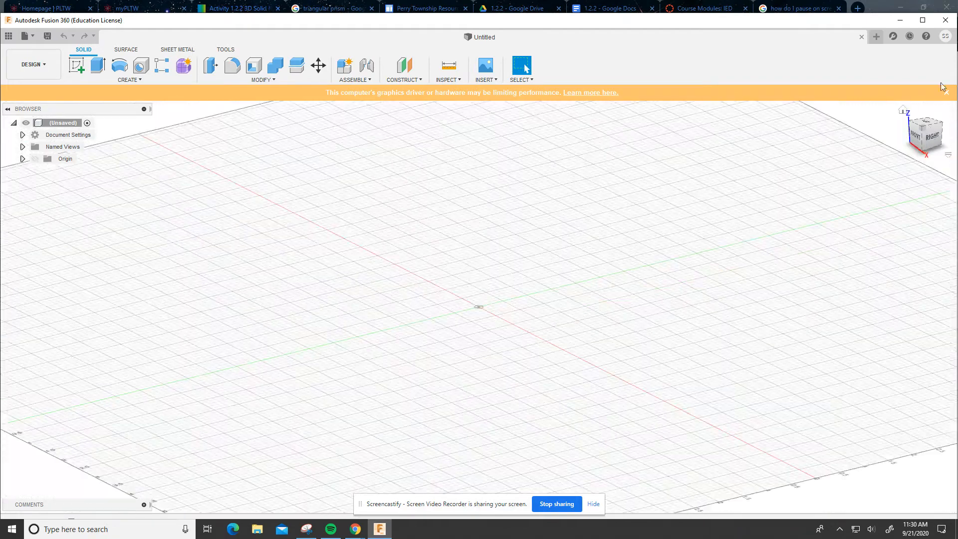
left_click(903, 110)
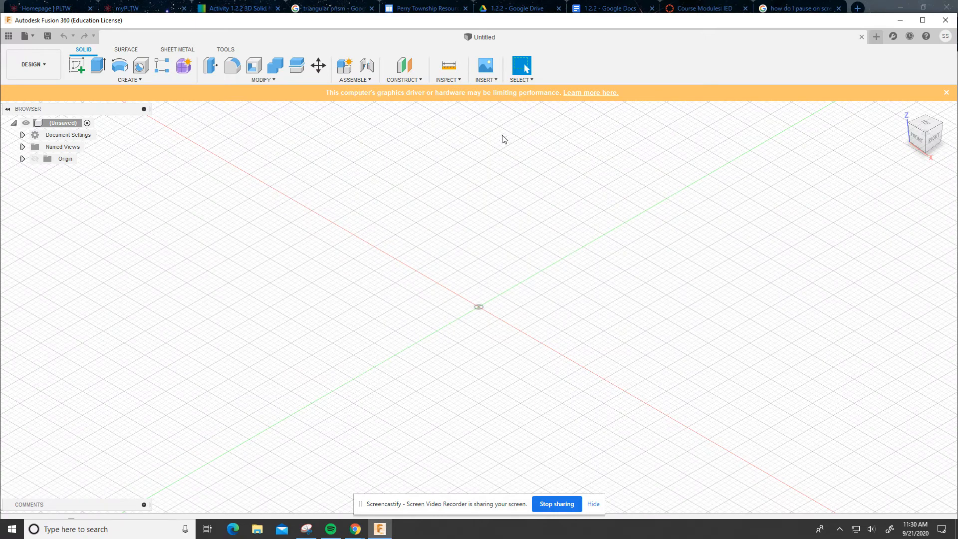
scroll(464, 262, "up", 2)
scroll(464, 262, "up", 3)
scroll(462, 263, "down", 3)
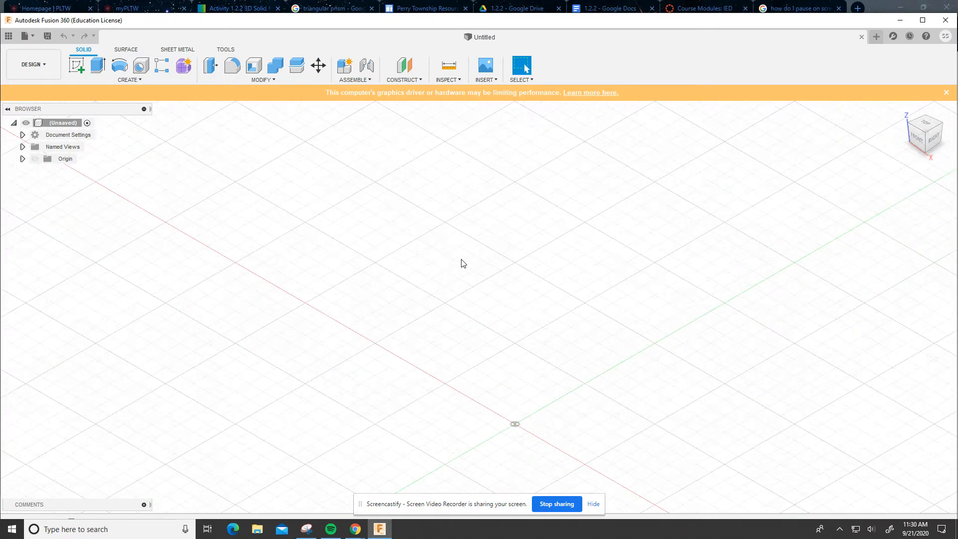
scroll(462, 263, "down", 6)
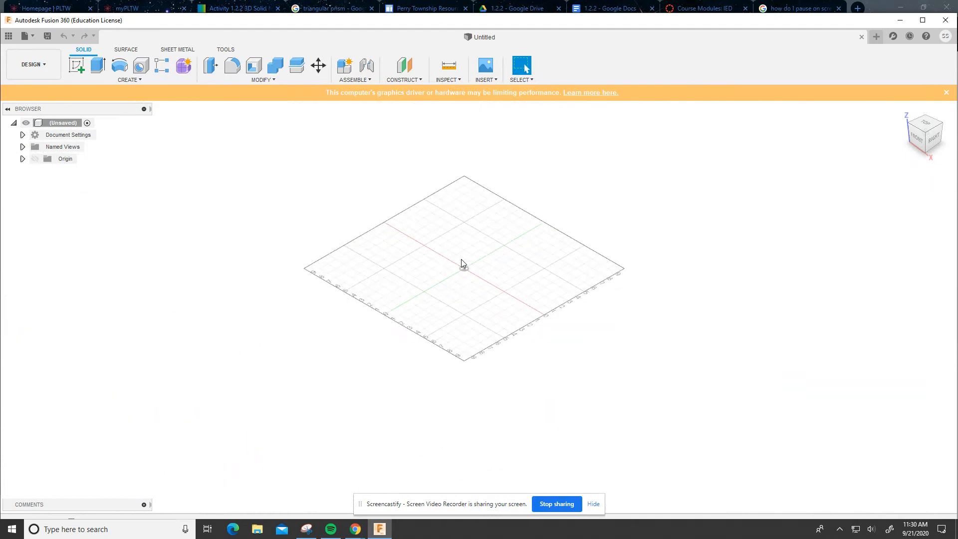
scroll(462, 263, "up", 5)
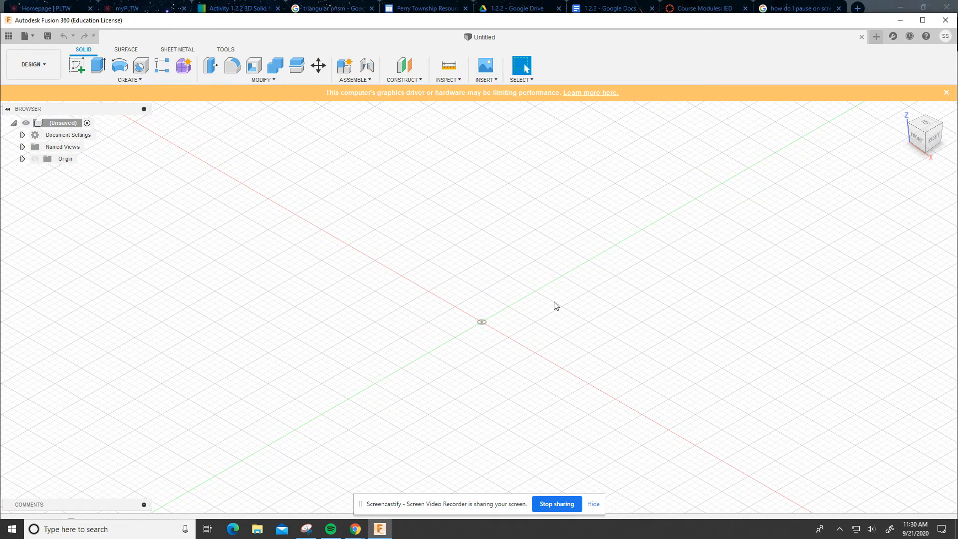
middle_click_drag(523, 303, 537, 235)
middle_click_drag(489, 319, 464, 322)
middle_click_drag(452, 267, 600, 259, "shift")
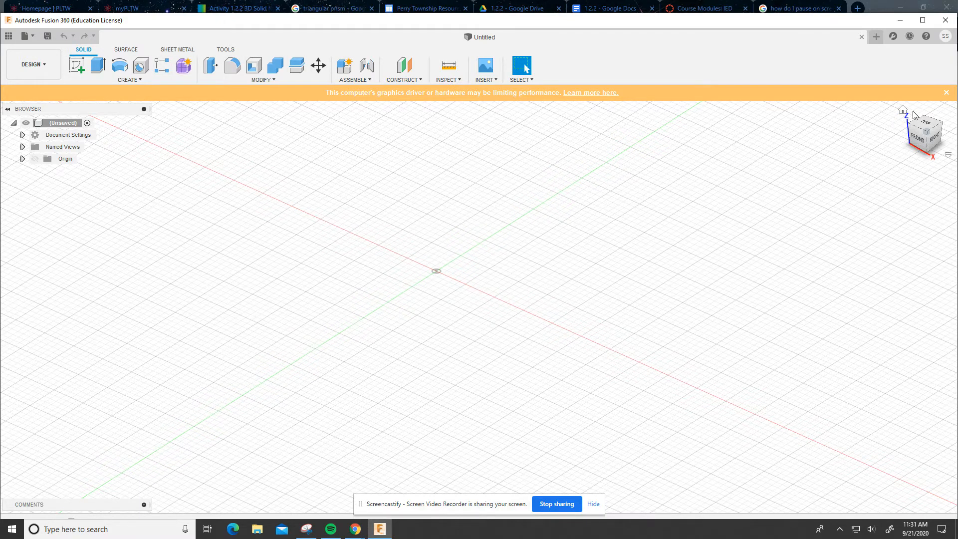
left_click(904, 111)
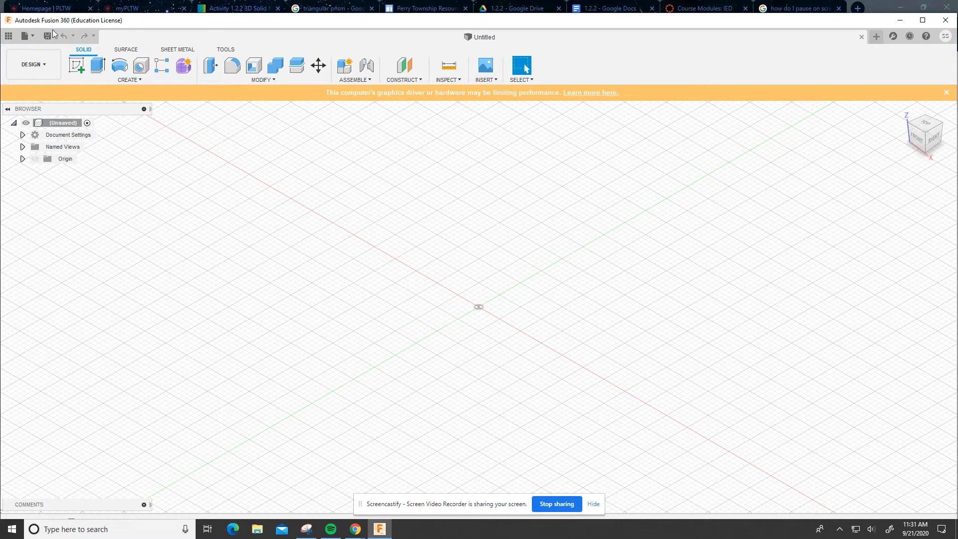
Step: Check the contents of the 1.2.2 folder and review the document's active units and the available unit types
left_click(9, 36)
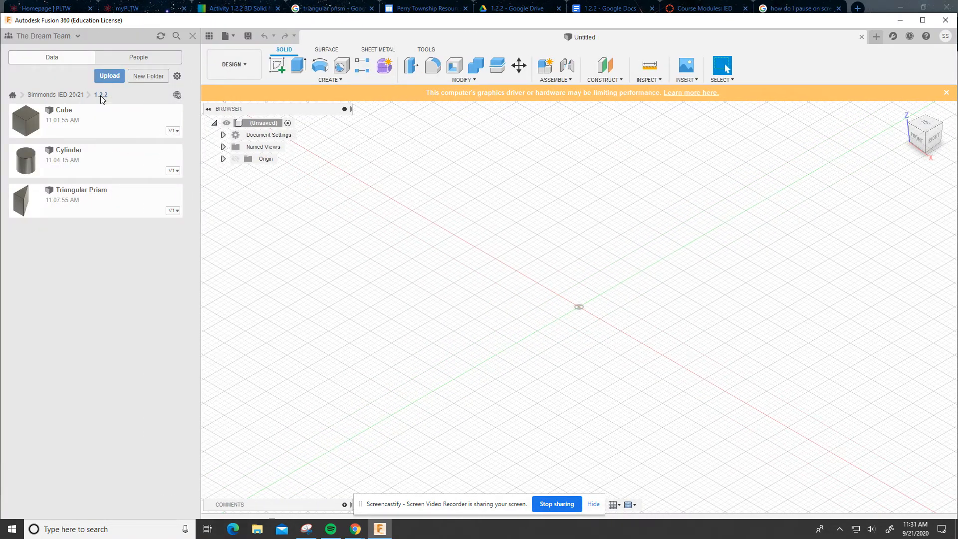
left_click(209, 37)
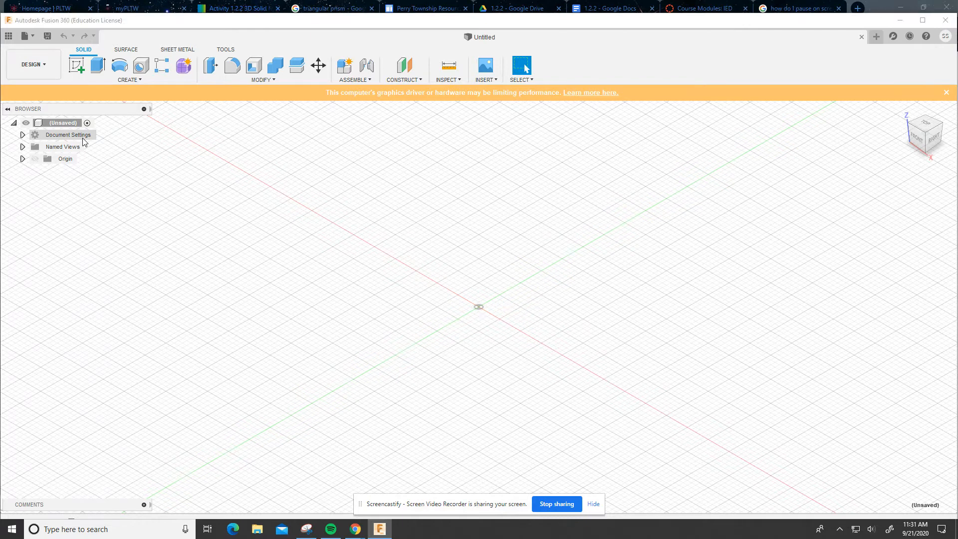
left_click(22, 136)
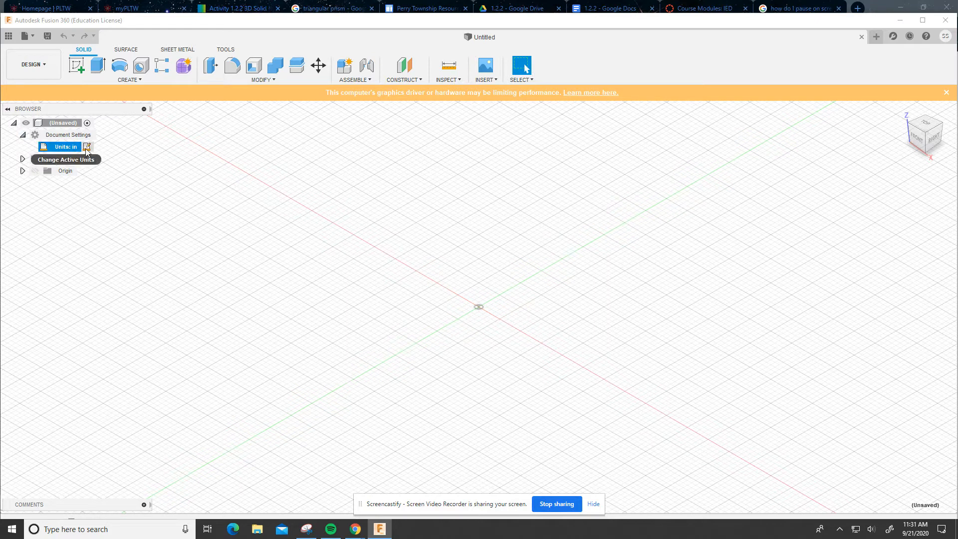
left_click(87, 147)
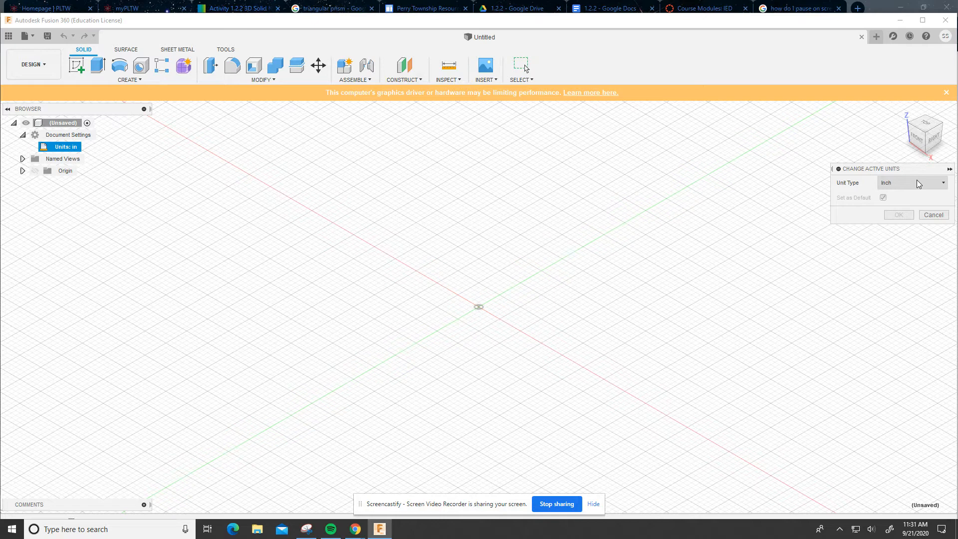
left_click(928, 188)
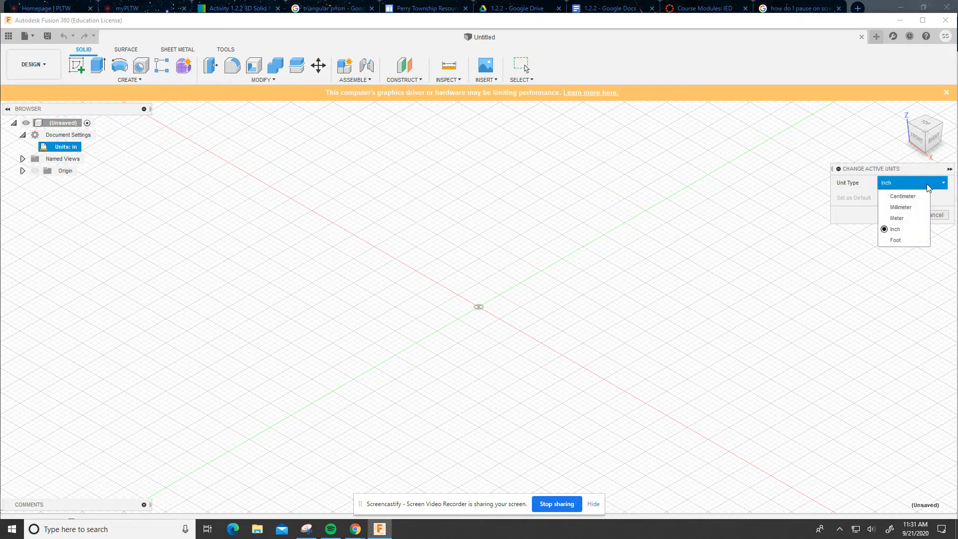
left_click(928, 186)
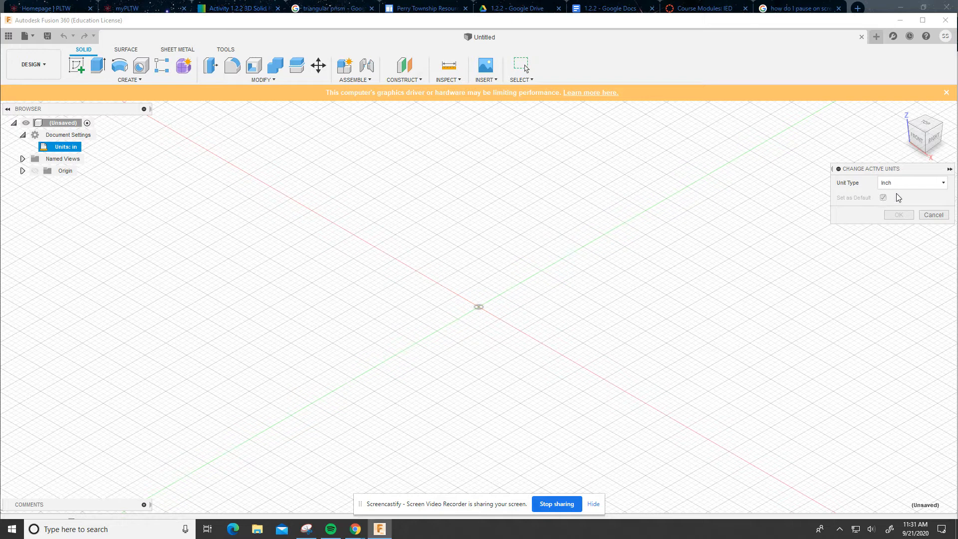
left_click(931, 216)
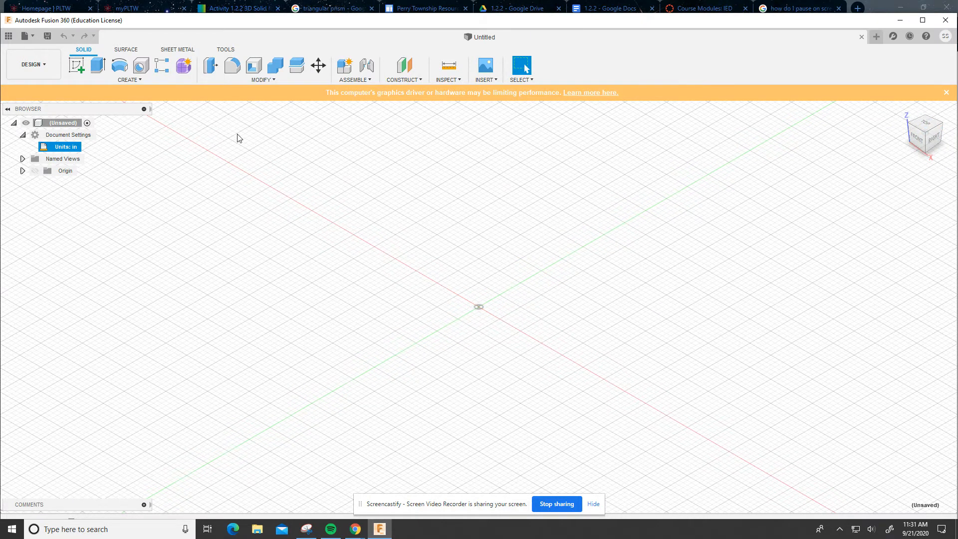
Step: Sketch a 2 in by 2 in center rectangle at the origin on the horizontal XY plane and finish the sketch
left_click(80, 68)
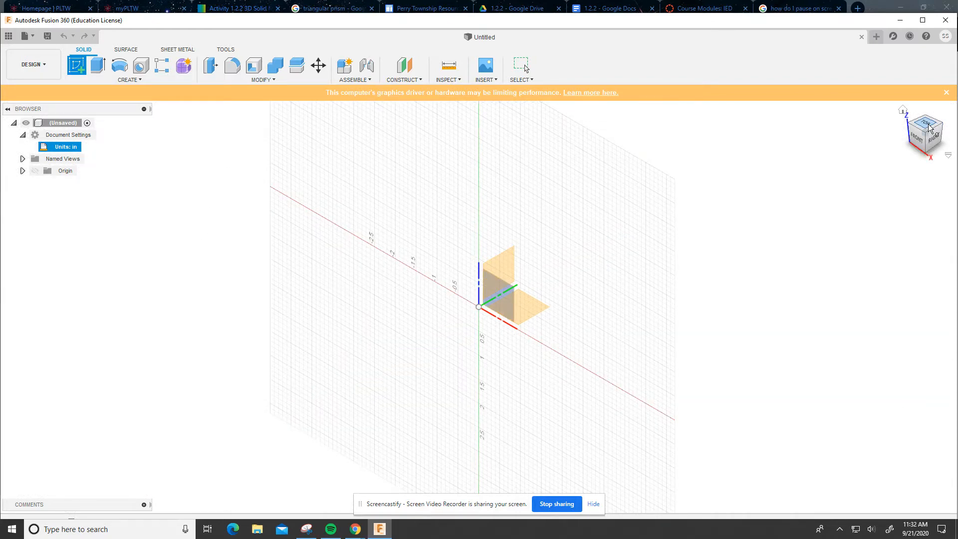
left_click(526, 306)
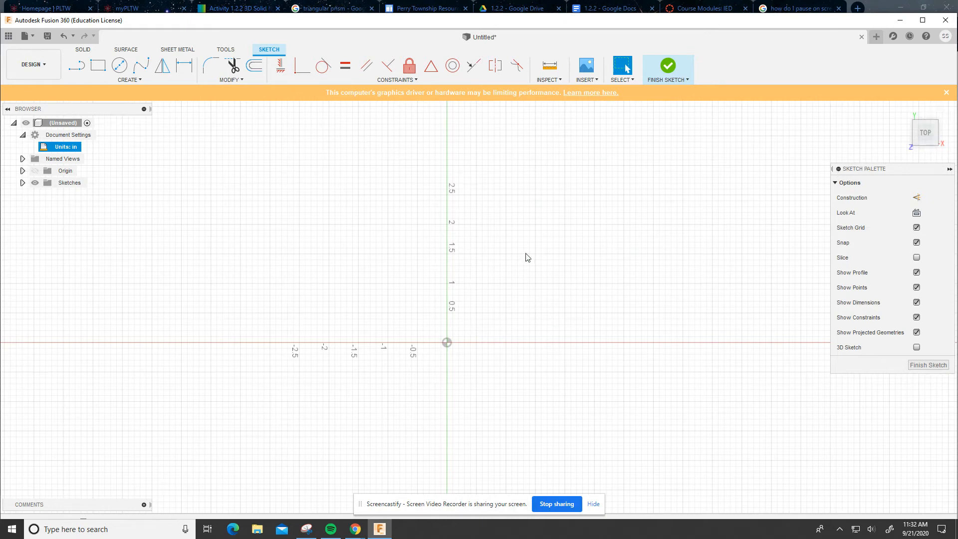
left_click(129, 81)
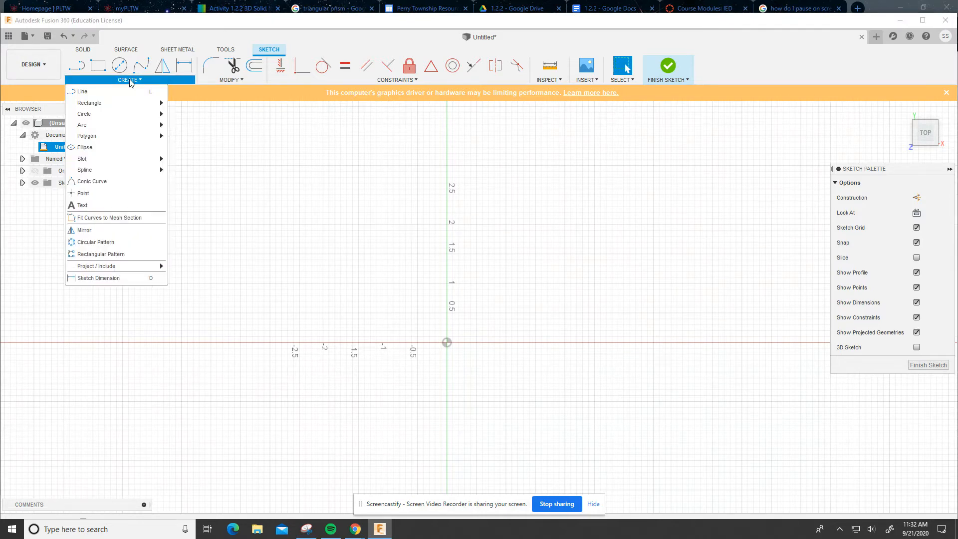
mouse_move(128, 103)
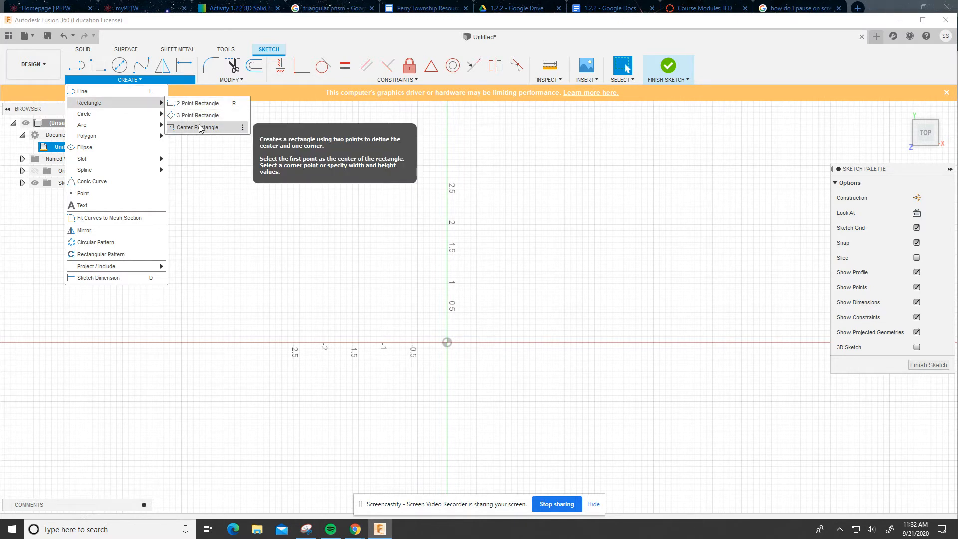
left_click(198, 128)
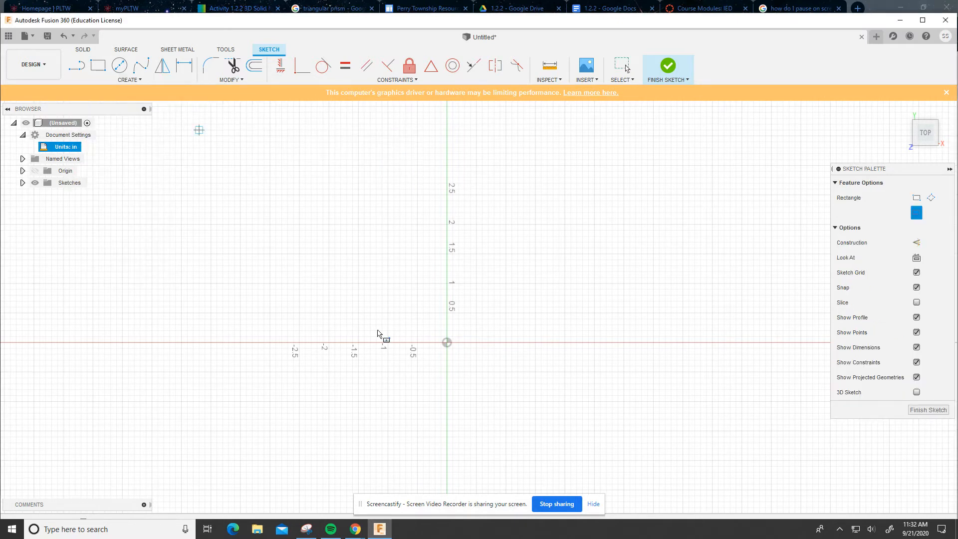
left_click(446, 343)
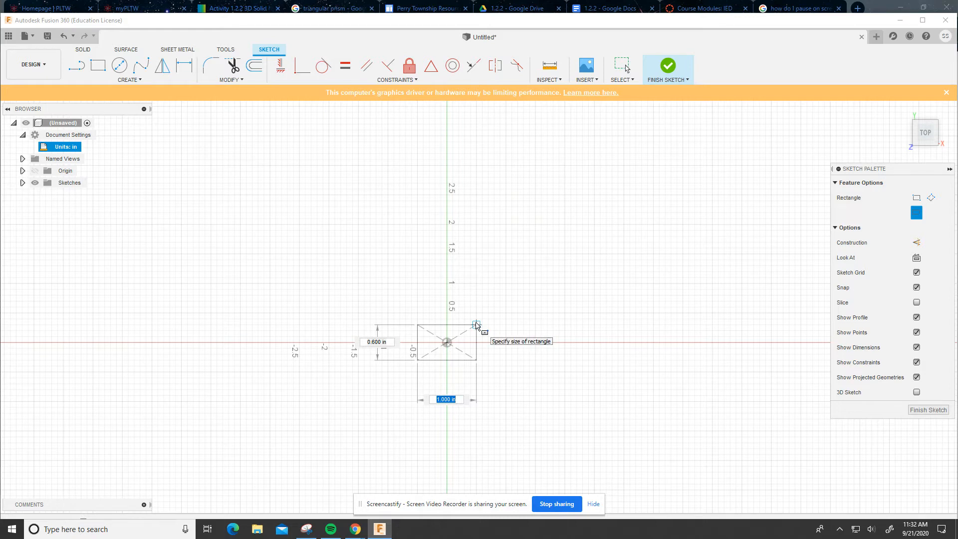
type("2")
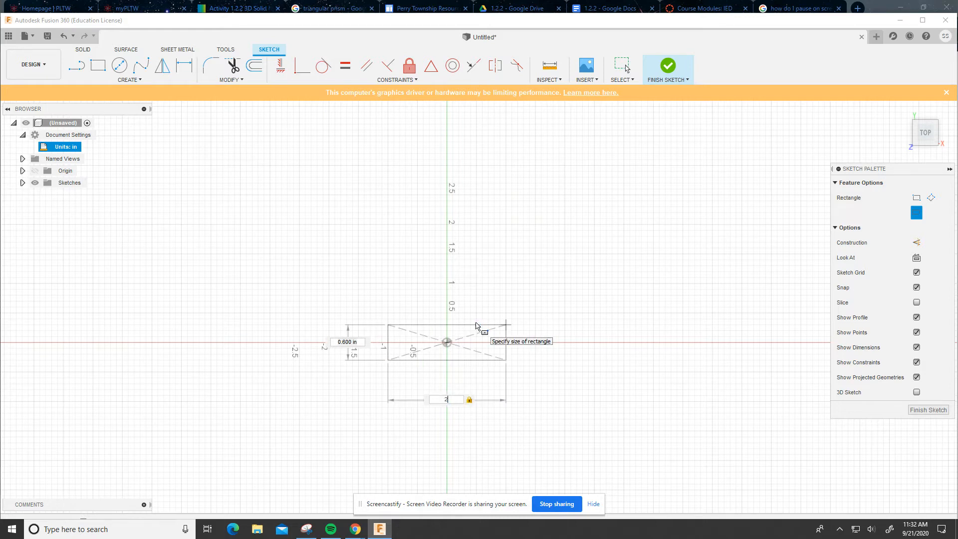
key("Tab")
type("2")
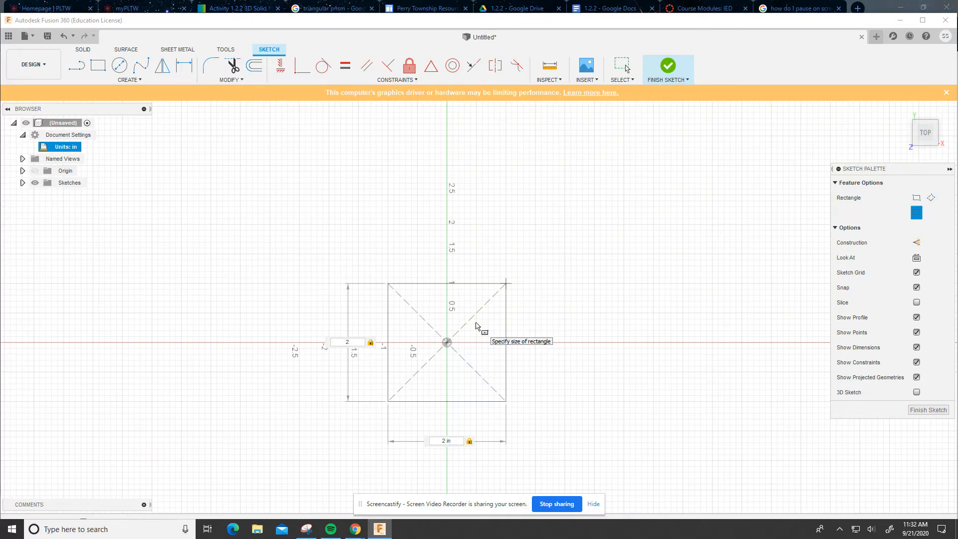
key("Return")
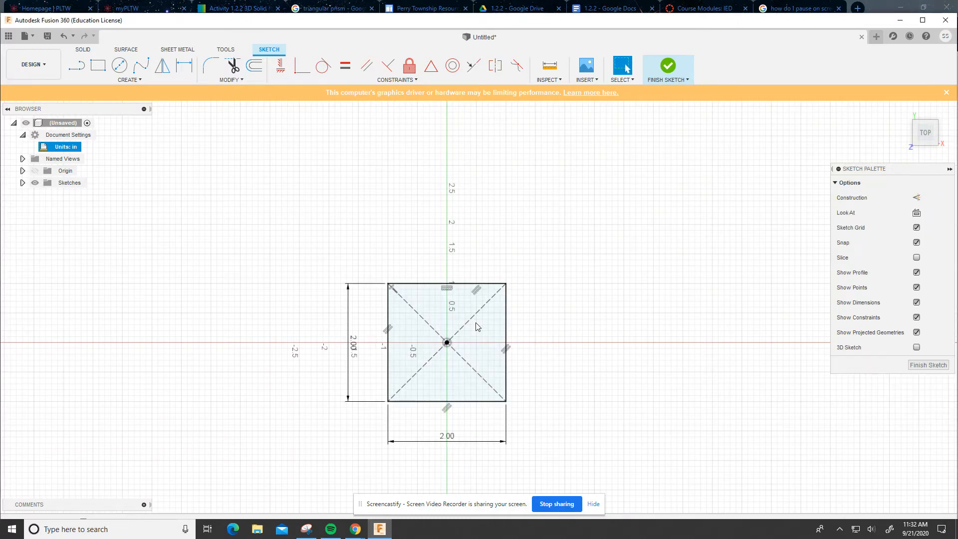
left_click(671, 65)
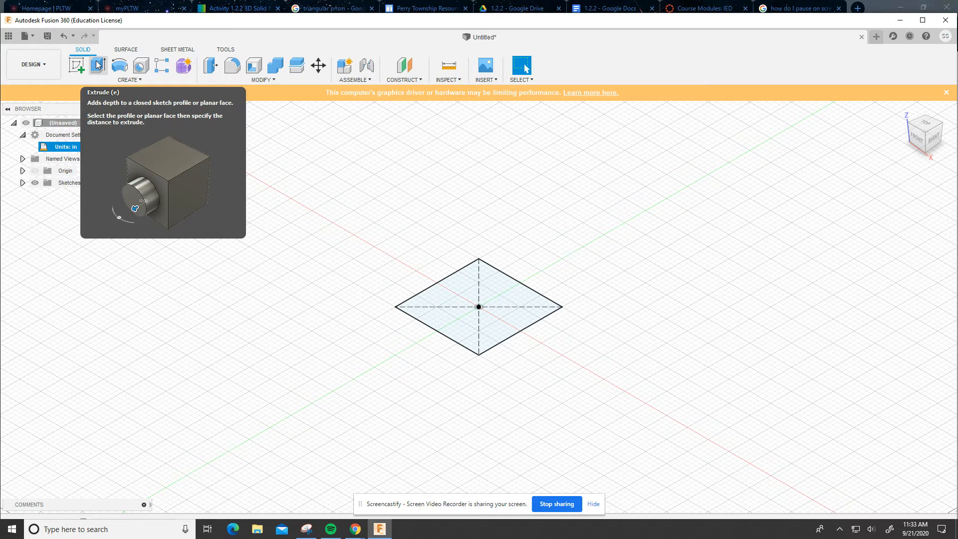
Step: Extrude the square sketch profile 2 in upward as a new body to form the cube
left_click(97, 63)
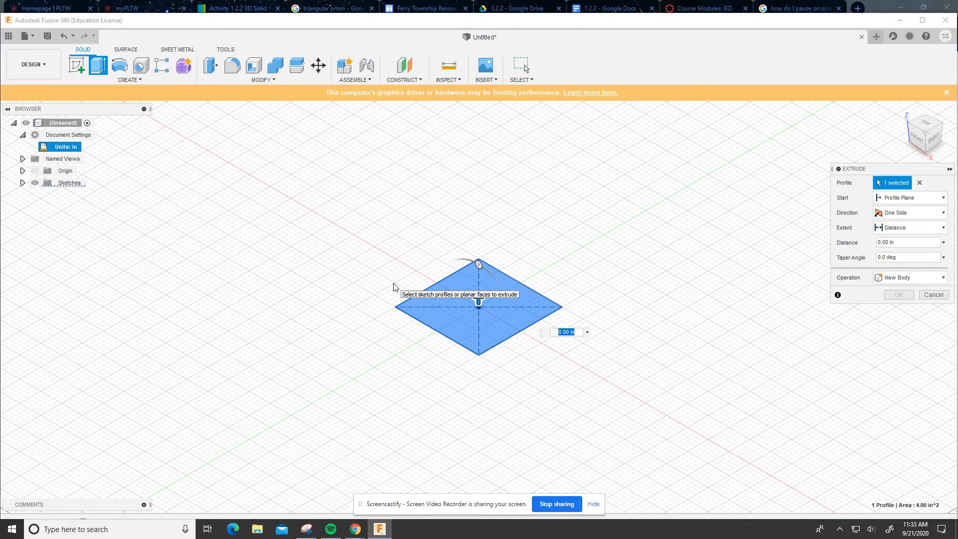
left_click_drag(479, 300, 487, 258)
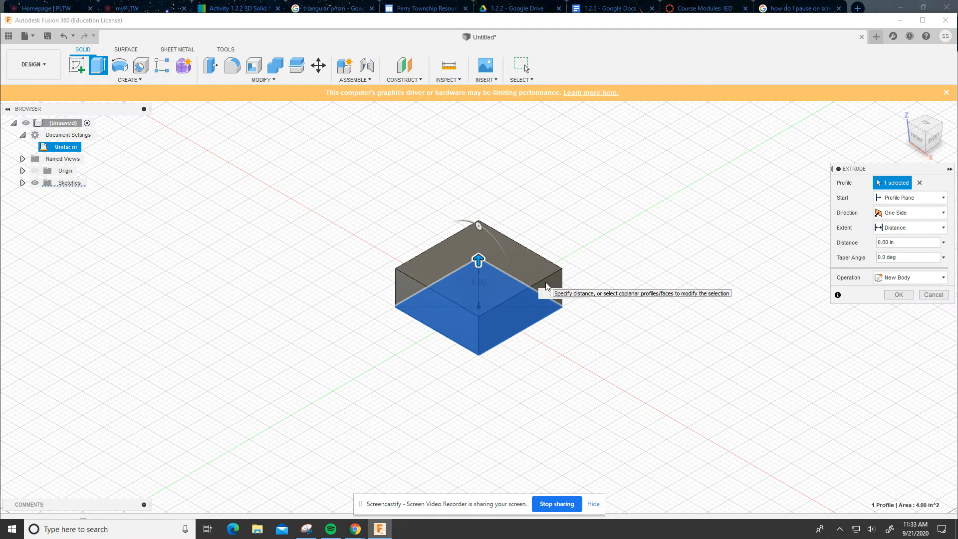
type("2")
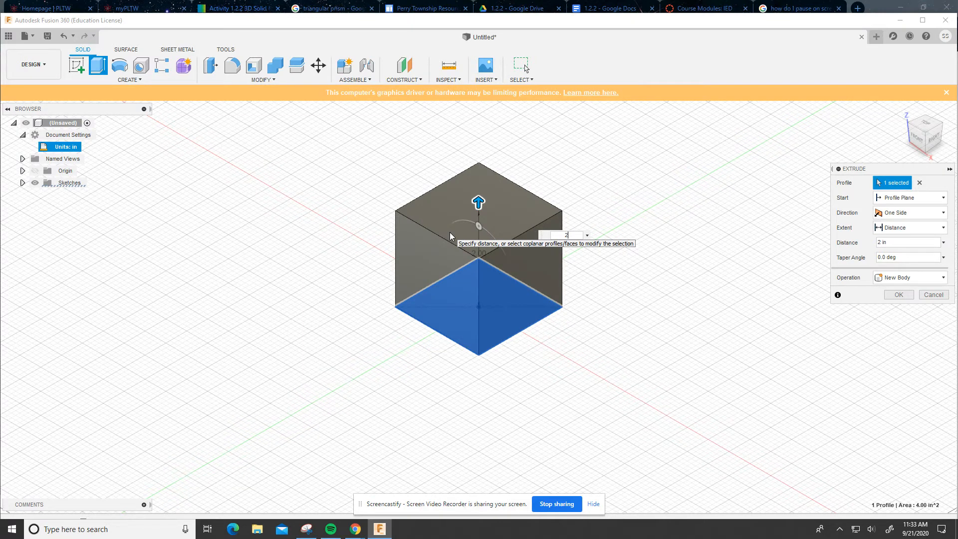
key("Return")
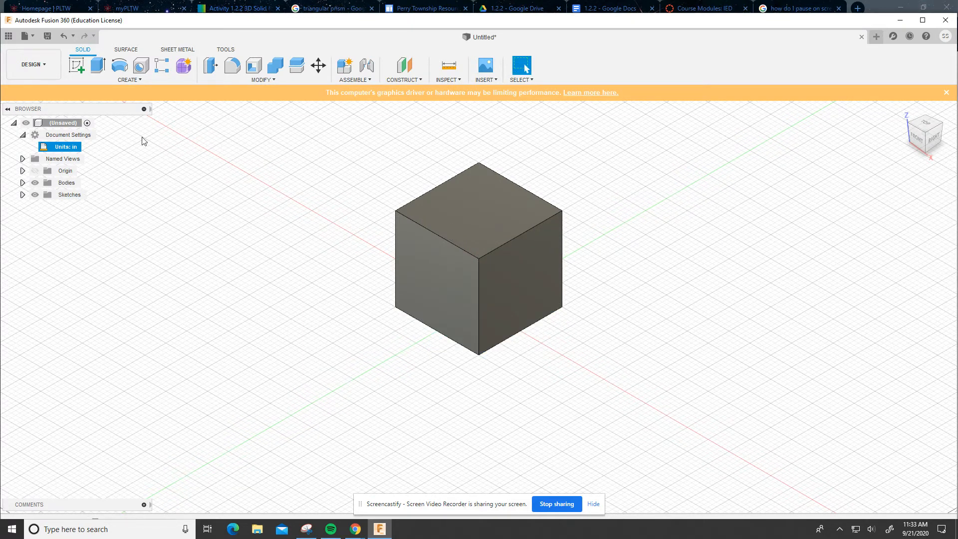
Step: Start saving the design as Cube in the 1.2.2 folder and cancel the save
left_click(47, 36)
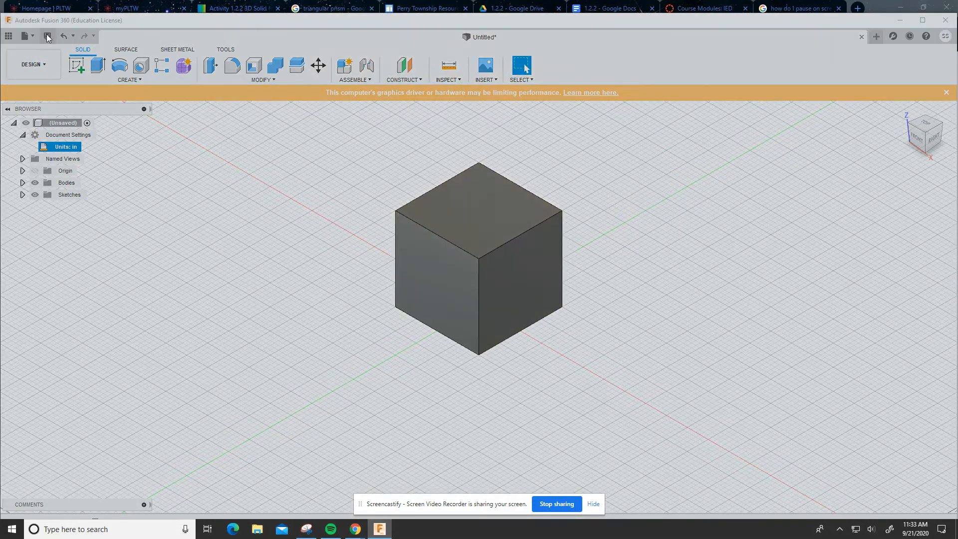
type("Cube")
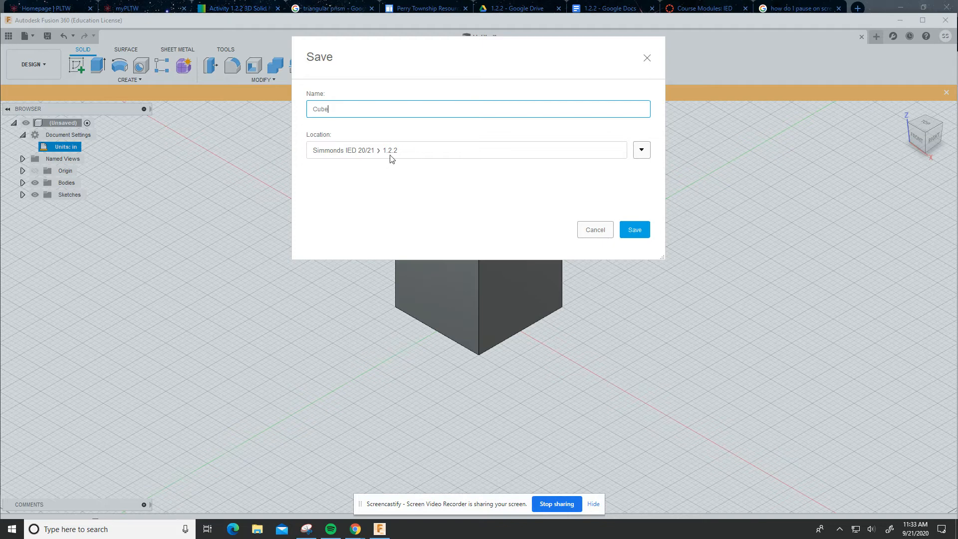
left_click(601, 235)
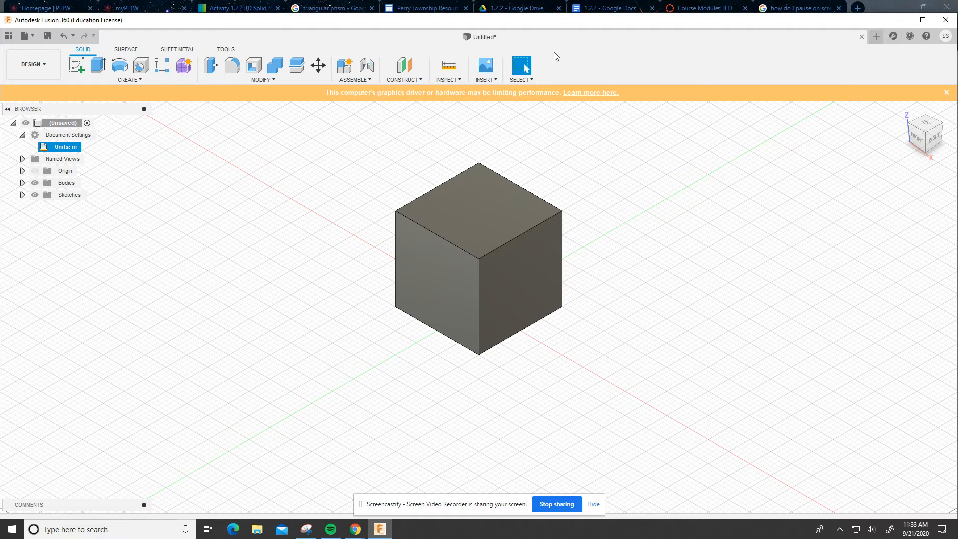
Step: In a new design, sketch a 2 in diameter center circle at the origin on the horizontal XY plane and finish the sketch
left_click(877, 37)
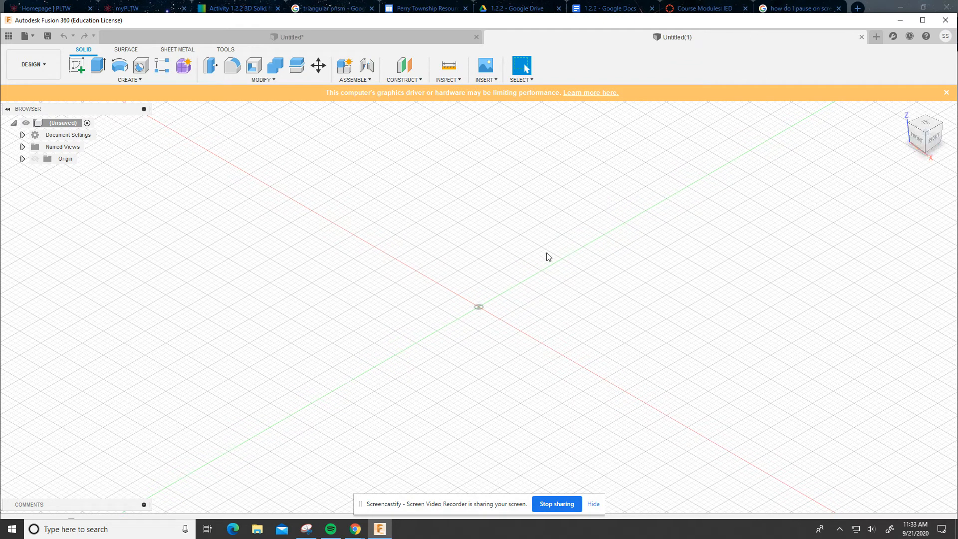
left_click(79, 68)
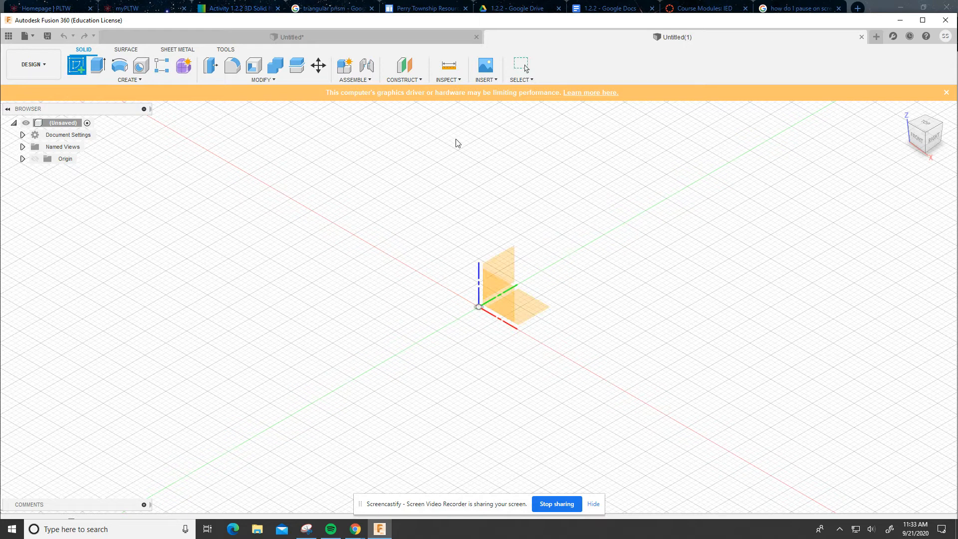
left_click(528, 310)
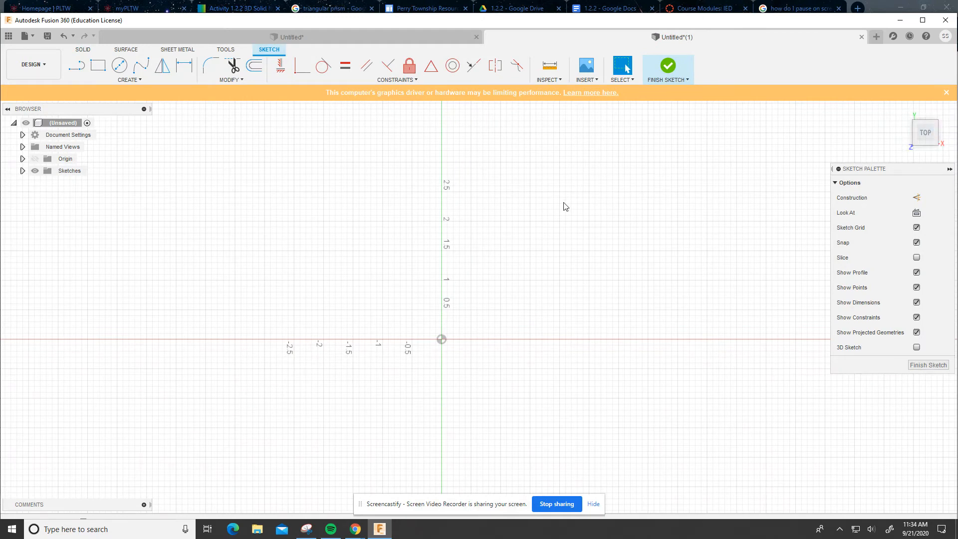
left_click(120, 66)
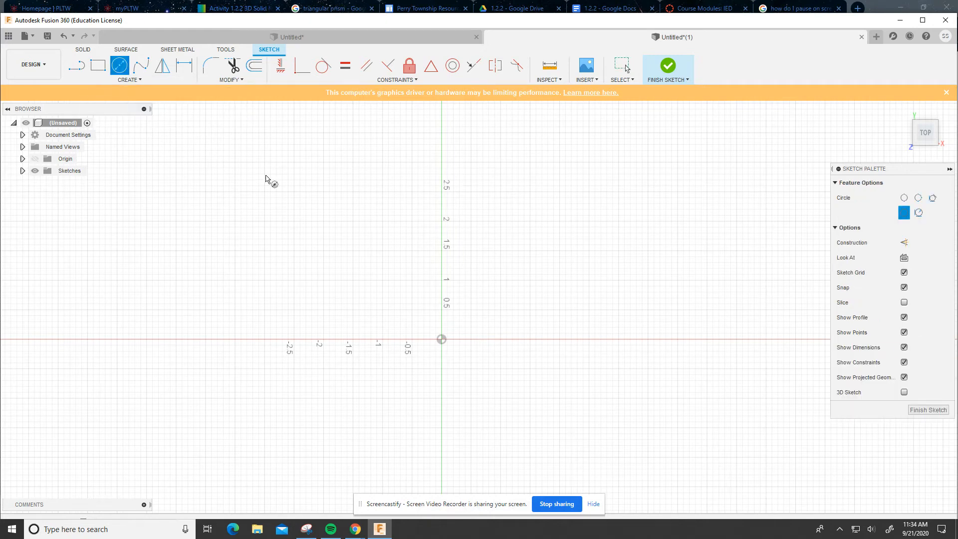
left_click(441, 339)
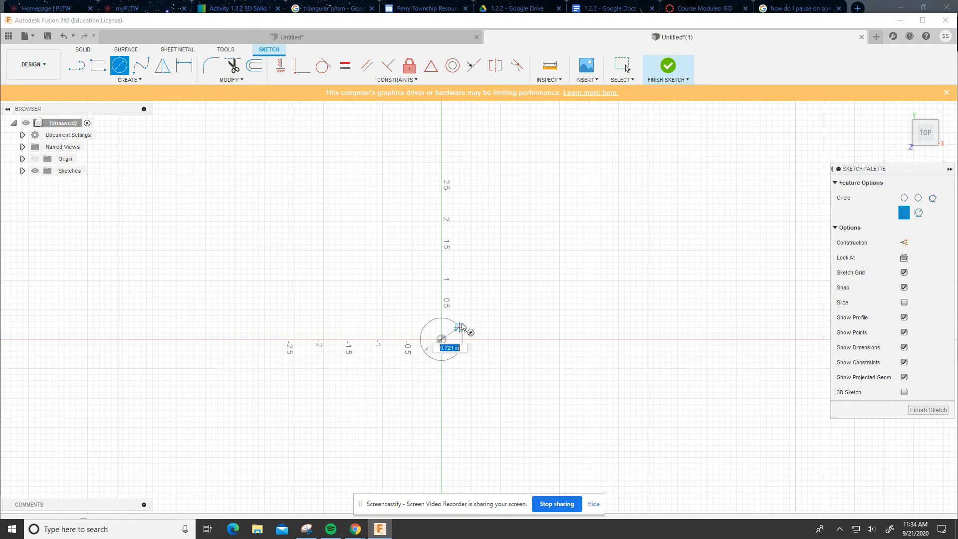
type("2")
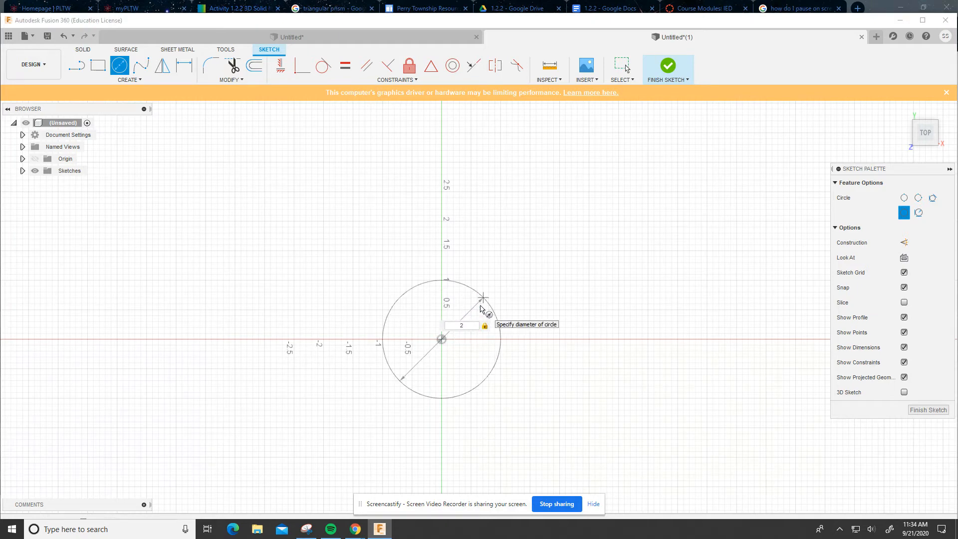
key("Return")
key("Escape")
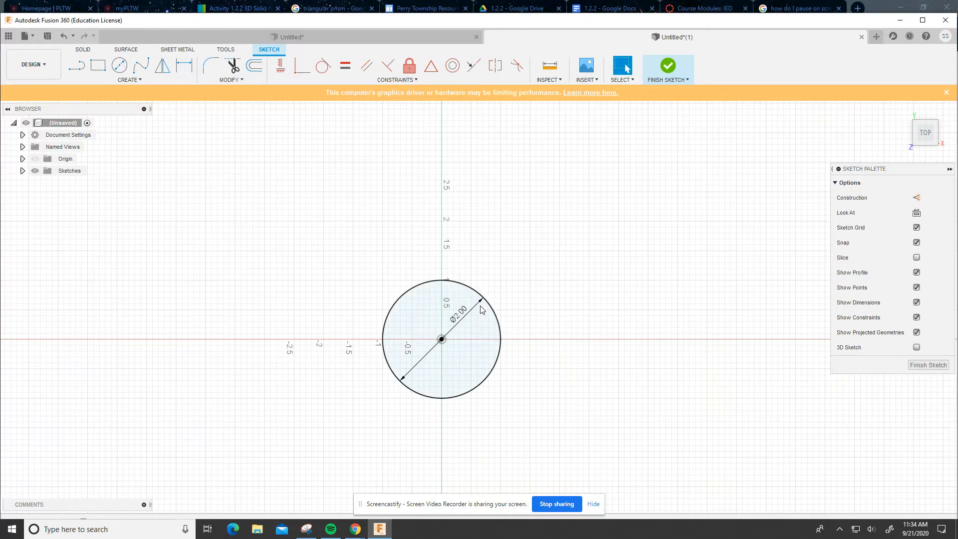
left_click(667, 72)
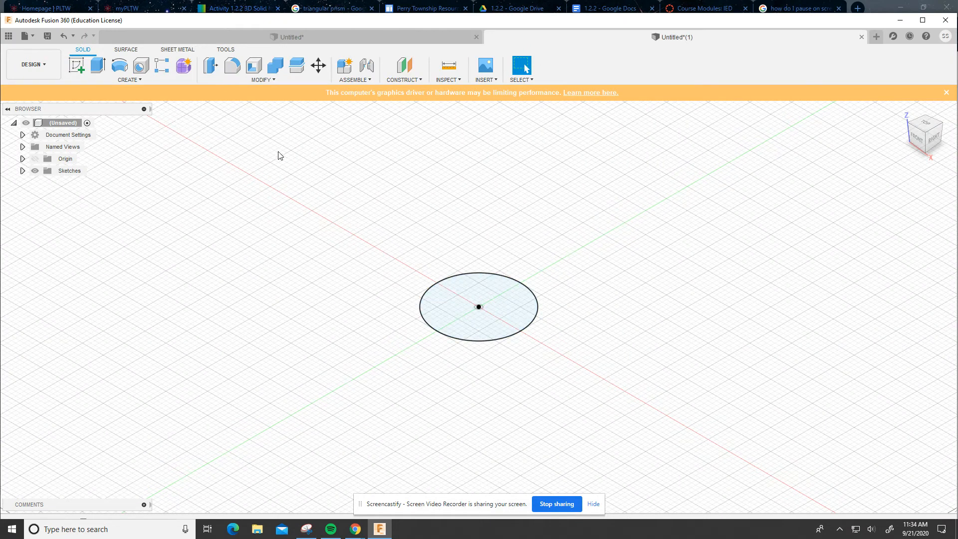
Step: Extrude the circular profile 2 in upward as a new body to form the cylinder
left_click(98, 65)
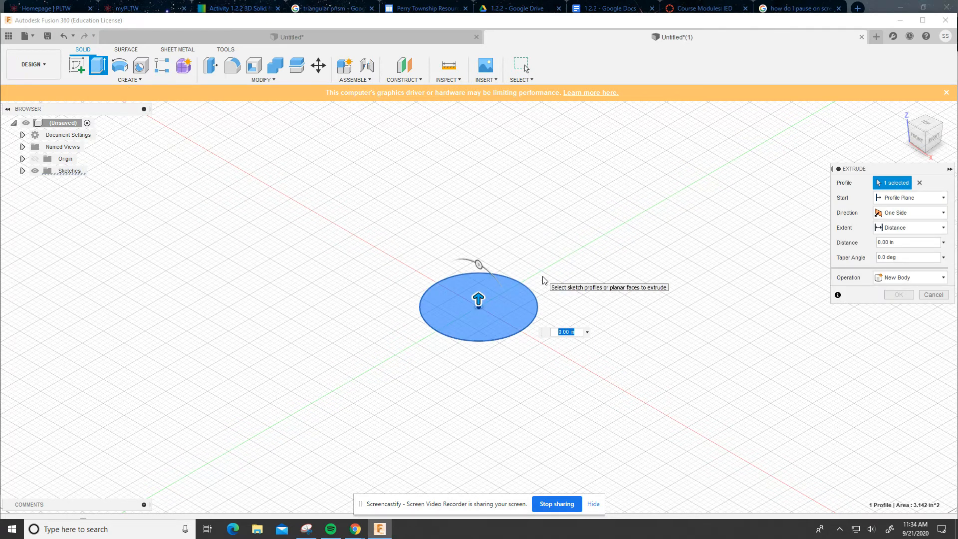
type("2")
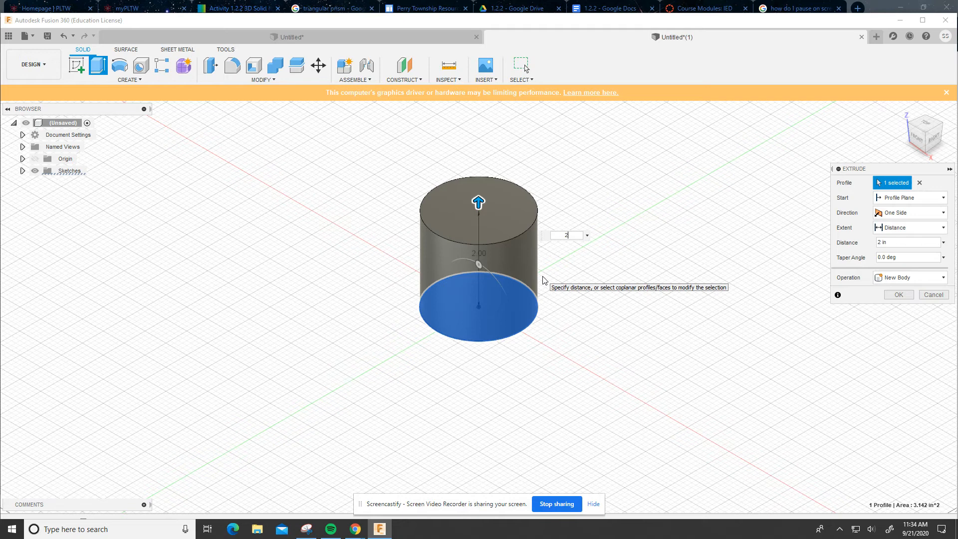
left_click_drag(478, 203, 496, 255)
type("2")
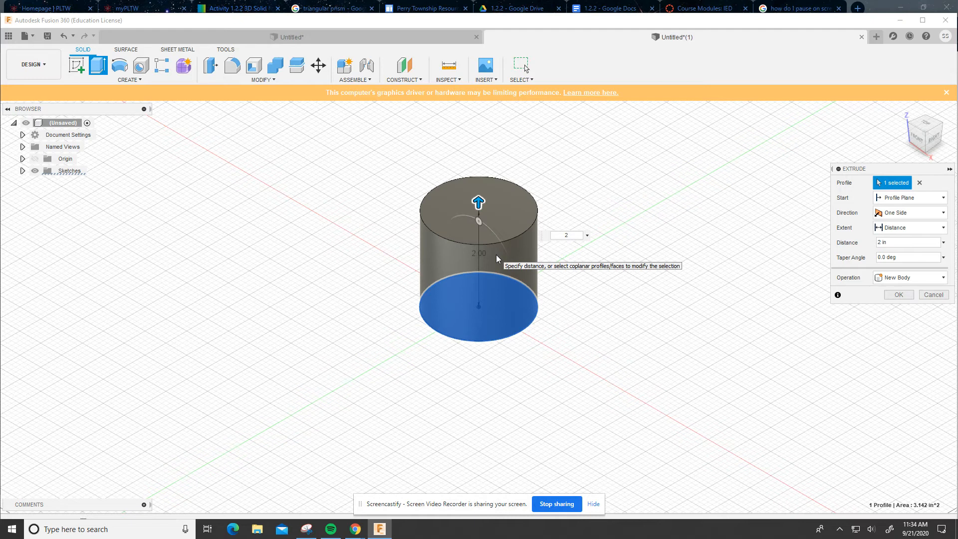
key("Return")
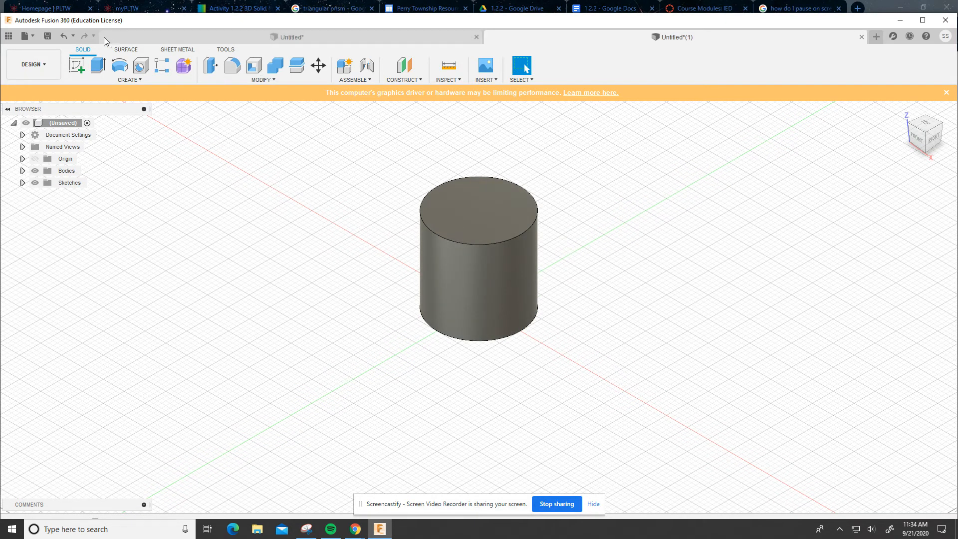
Step: Start saving the design as Cylinder in the 1.2.2 folder and cancel the save
left_click(46, 36)
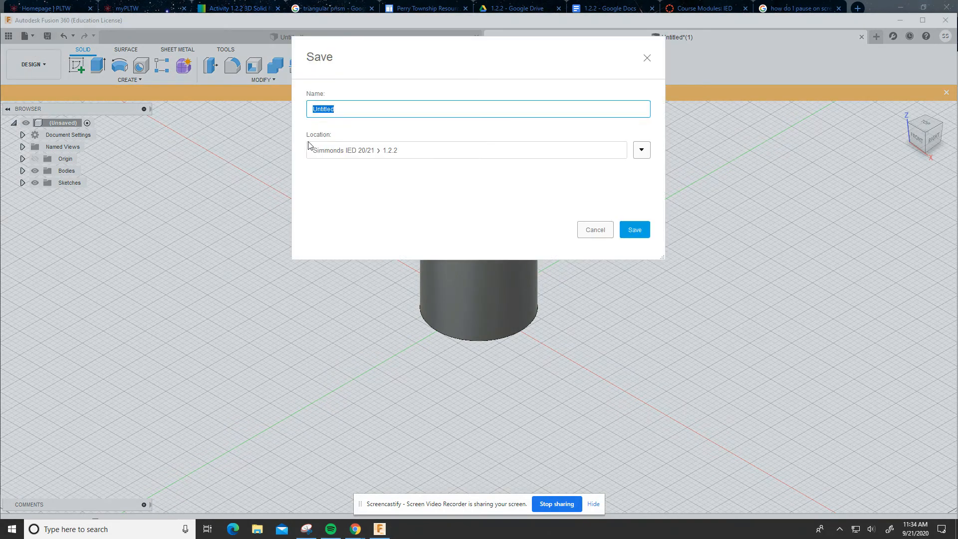
type("Cylinder")
left_click(590, 235)
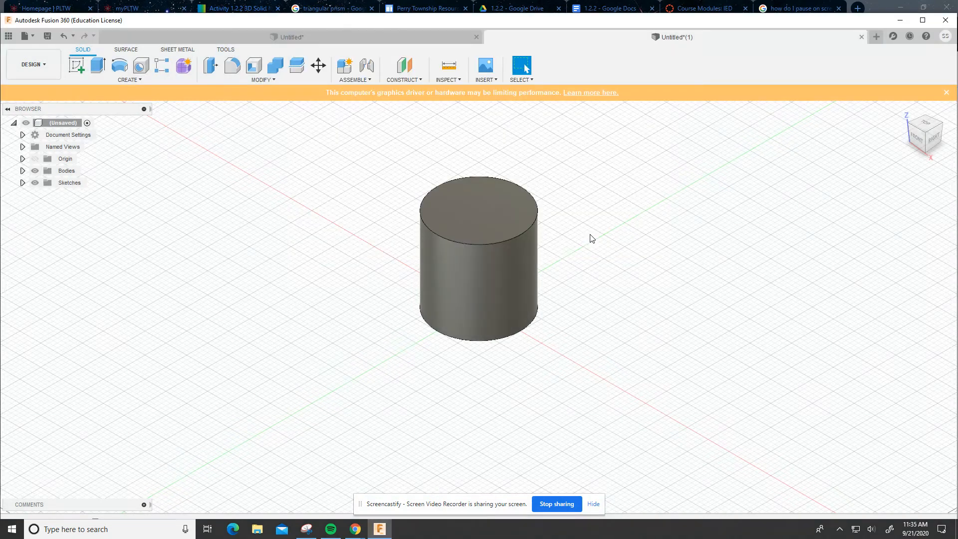
Step: Review the open cube design and return to the cylinder design
left_click(295, 36)
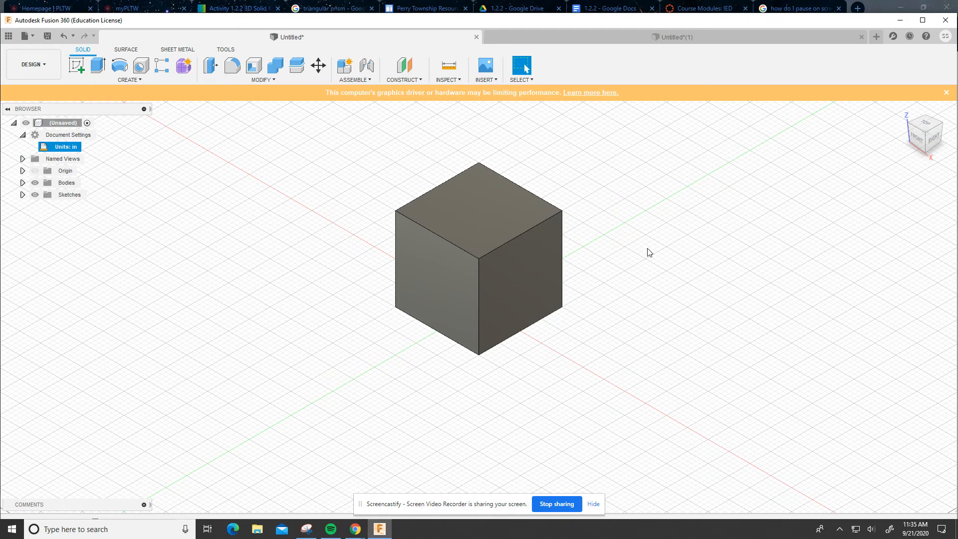
left_click(657, 38)
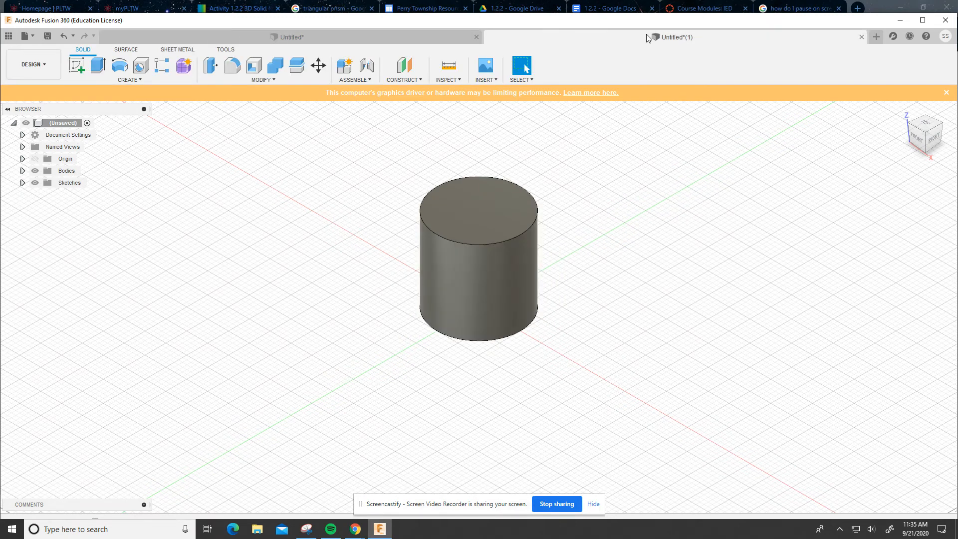
Step: In a new design, sketch a right triangle on the XY plane from the origin, with a 2 in vertical leg and about 3.36 in hypotenuse
left_click(876, 37)
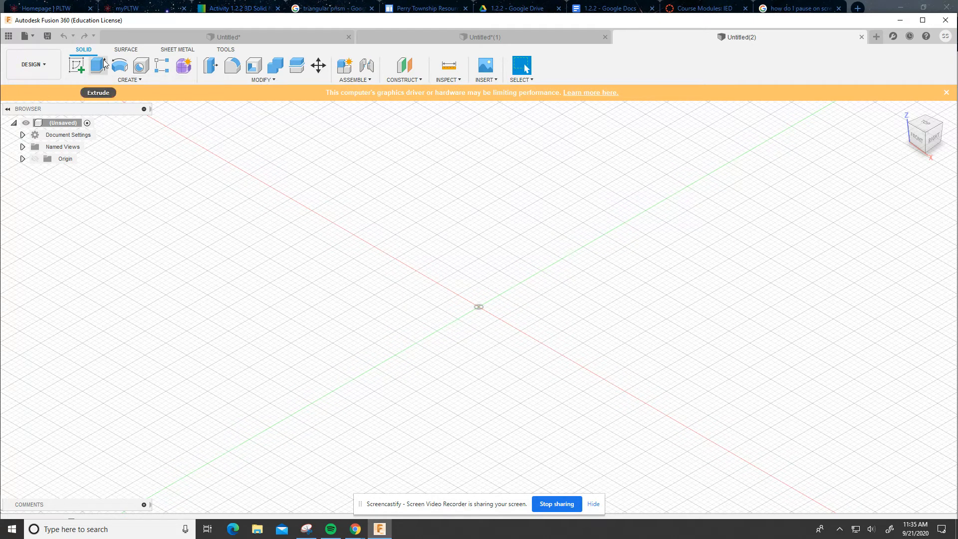
left_click(78, 66)
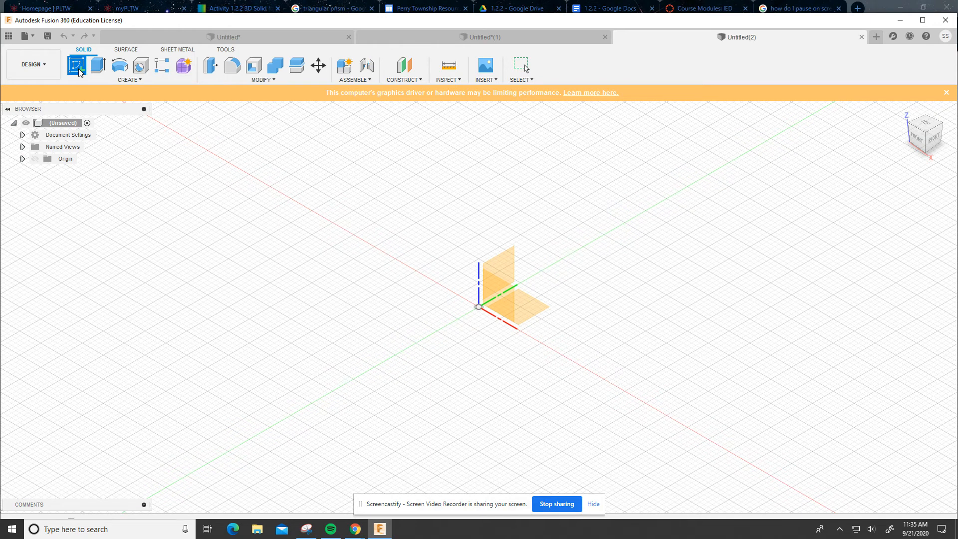
left_click(530, 308)
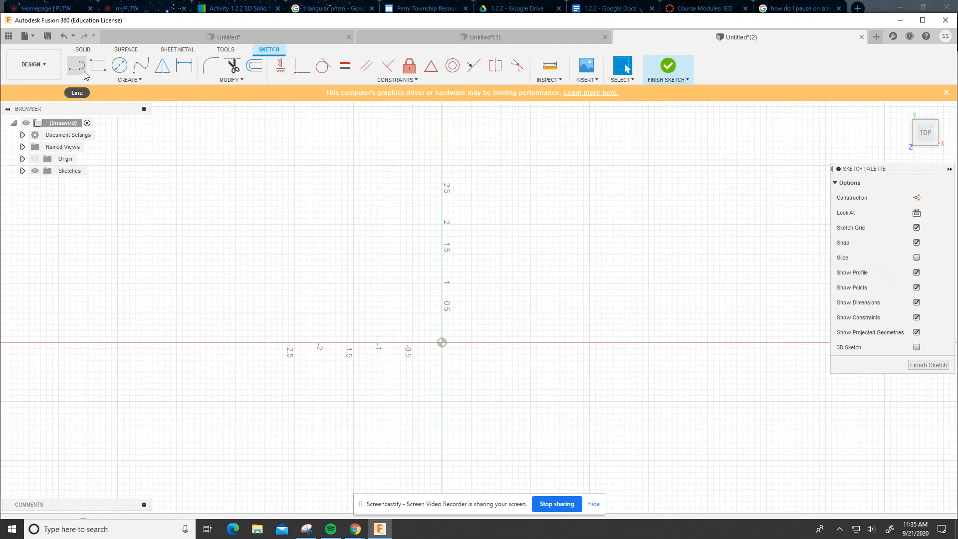
left_click(115, 80)
mouse_move(124, 135)
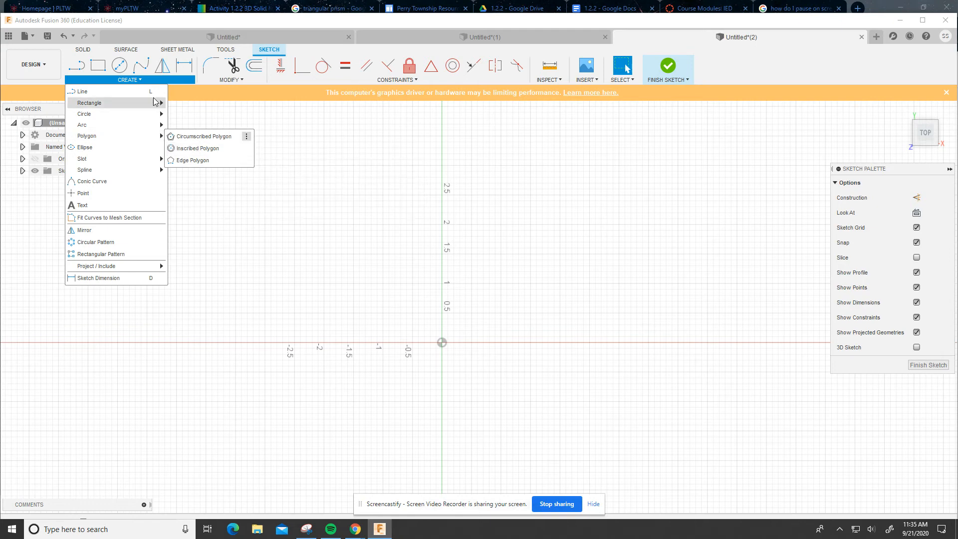
left_click(84, 91)
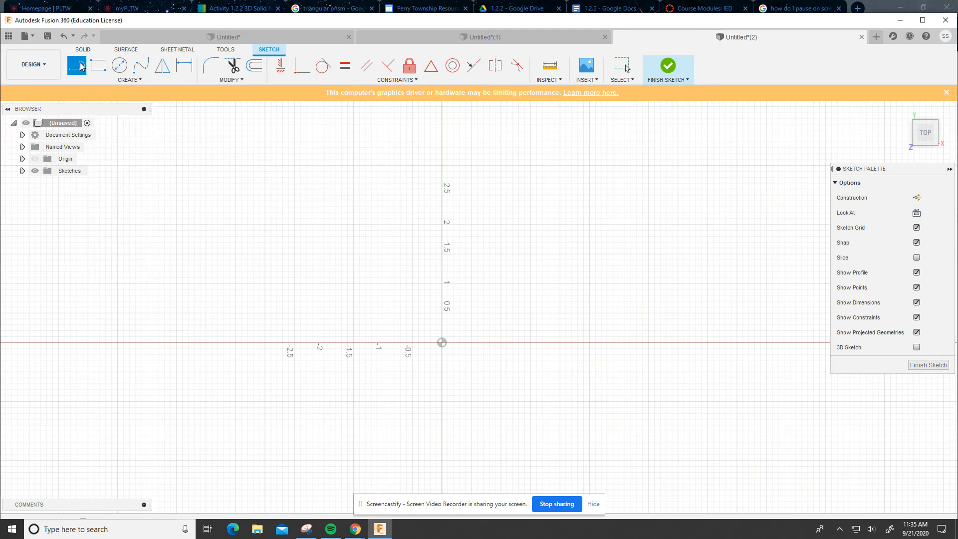
left_click(442, 343)
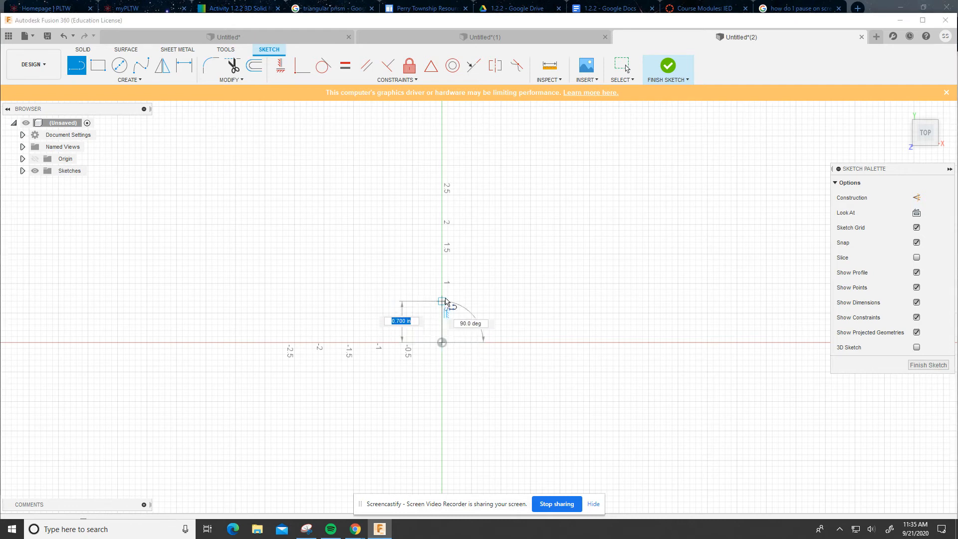
left_click(442, 225)
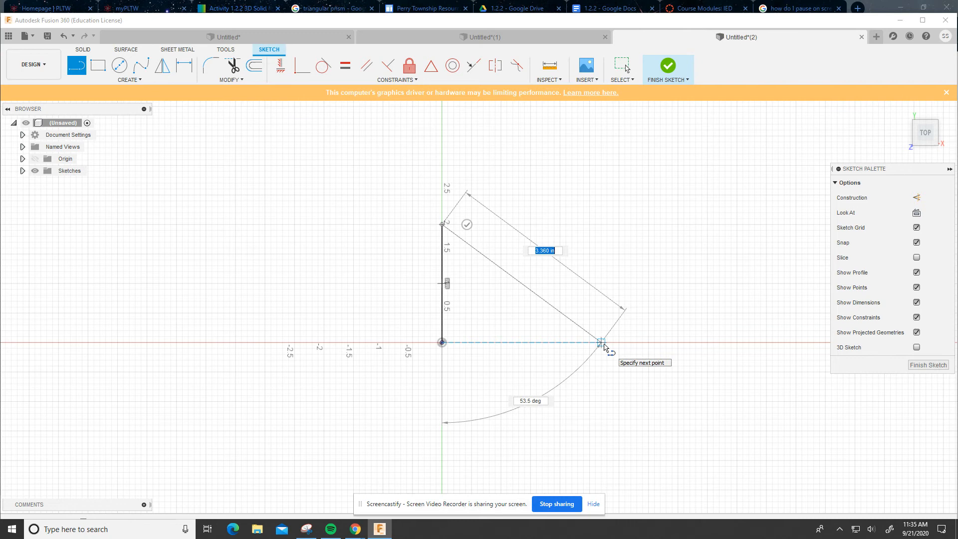
left_click(603, 344)
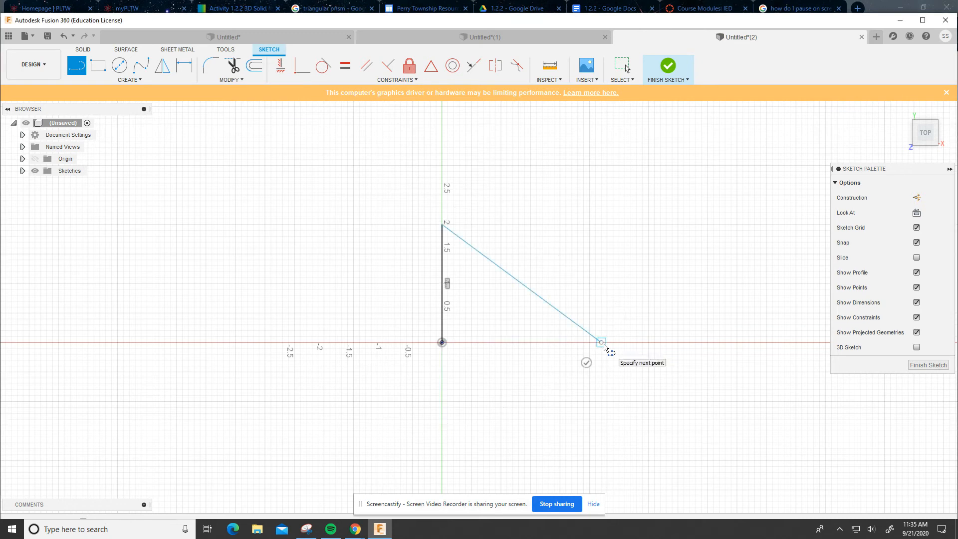
left_click(441, 347)
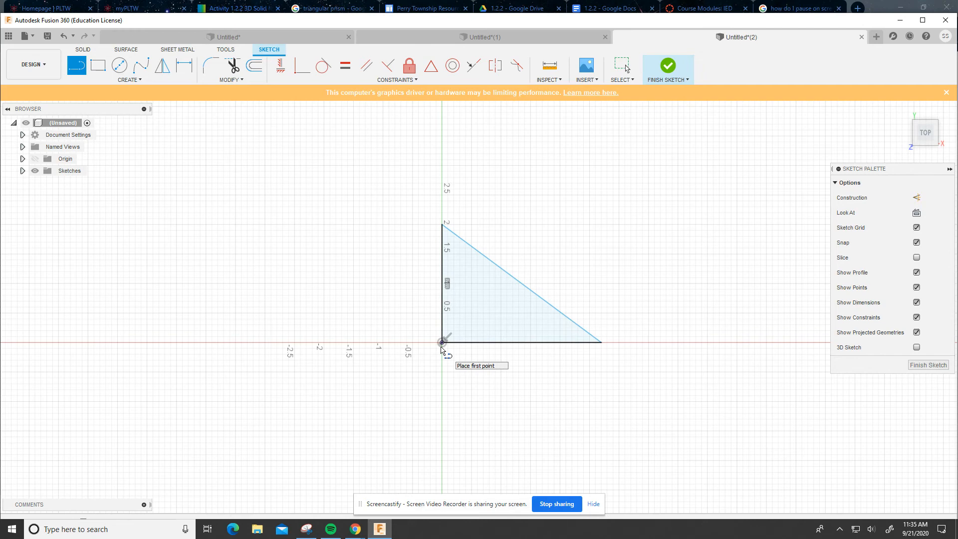
left_click(667, 68)
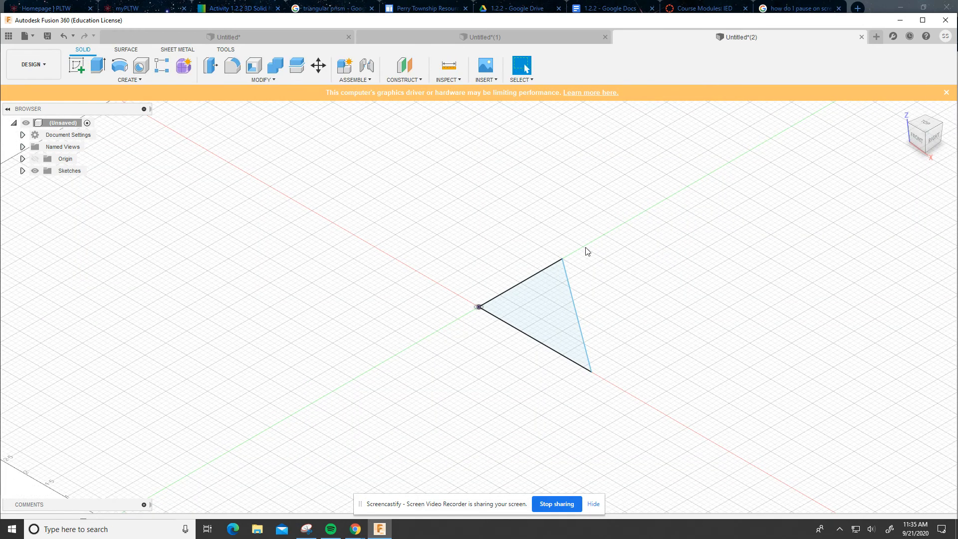
Step: Extrude the triangular profile 3 in upward as a new body to form the prism
left_click(574, 291)
left_click(97, 66)
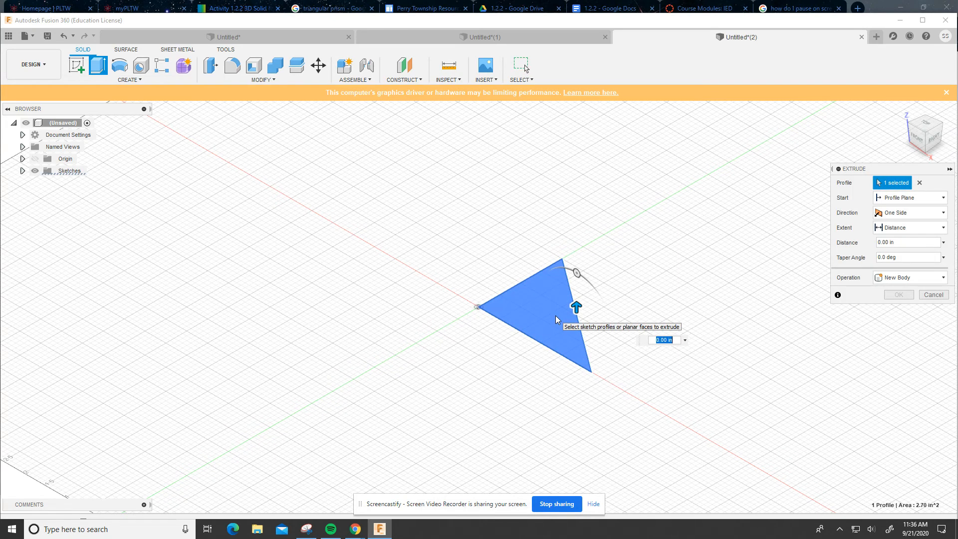
type("3")
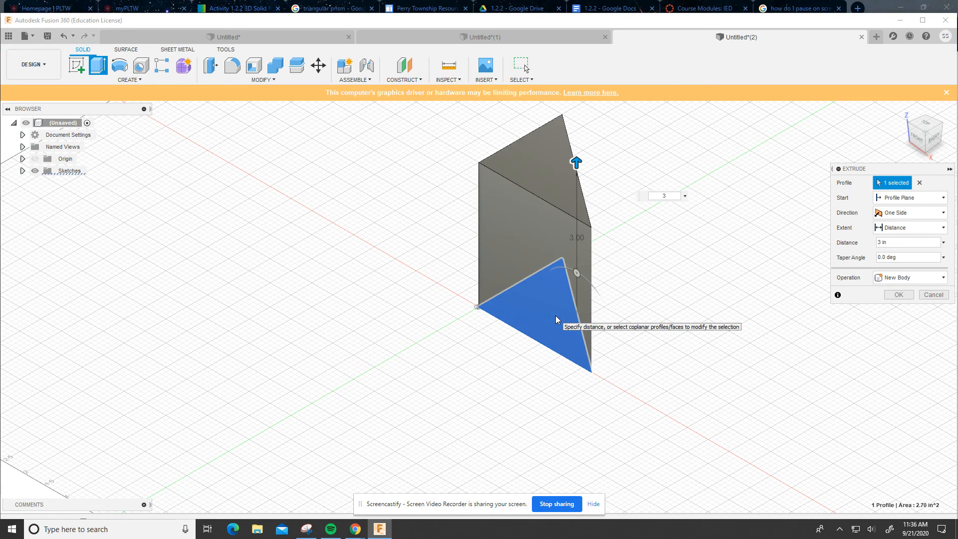
left_click(899, 294)
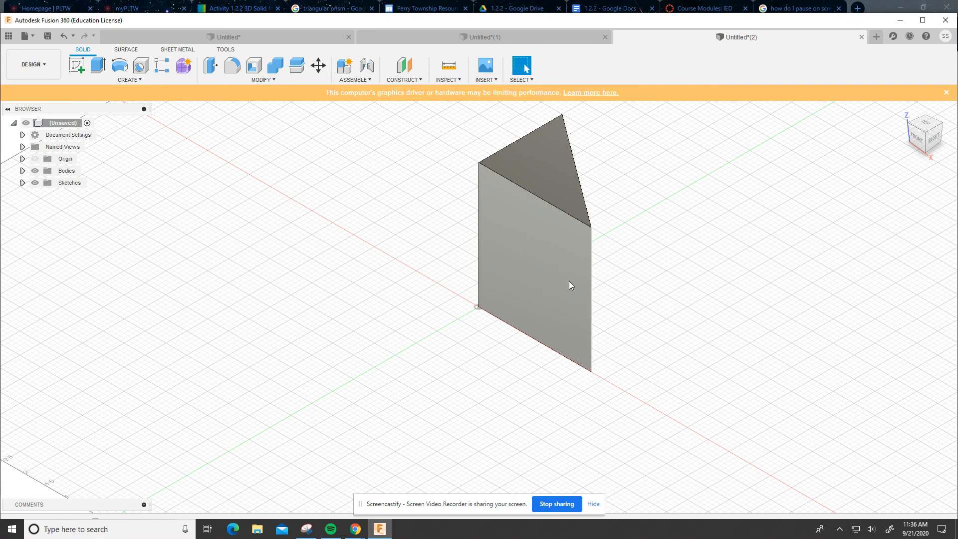
middle_click_drag(566, 277, 654, 284, "shift")
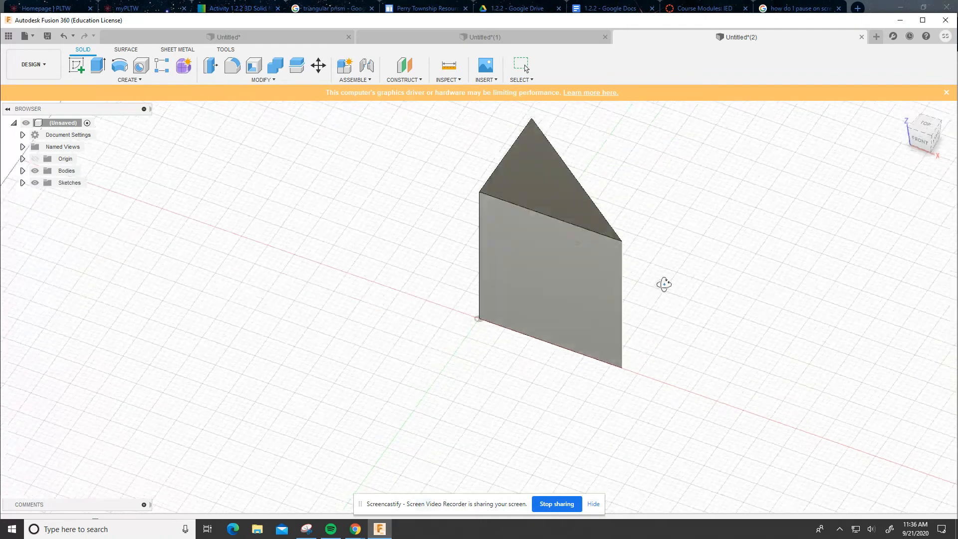
middle_click_drag(478, 305, 650, 171, "shift")
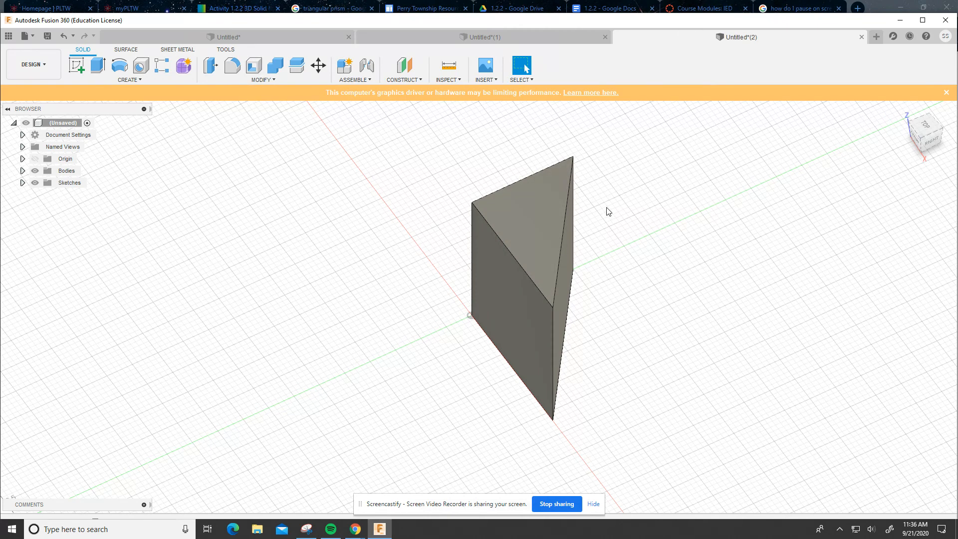
Step: Review the open cube, cylinder and triangular prism designs and create a new empty design
left_click(267, 34)
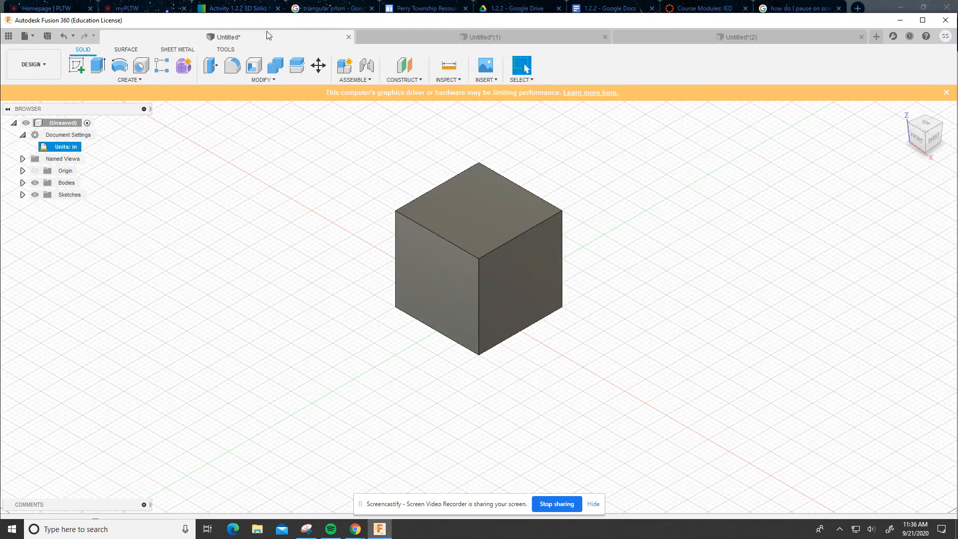
left_click(501, 35)
left_click(683, 39)
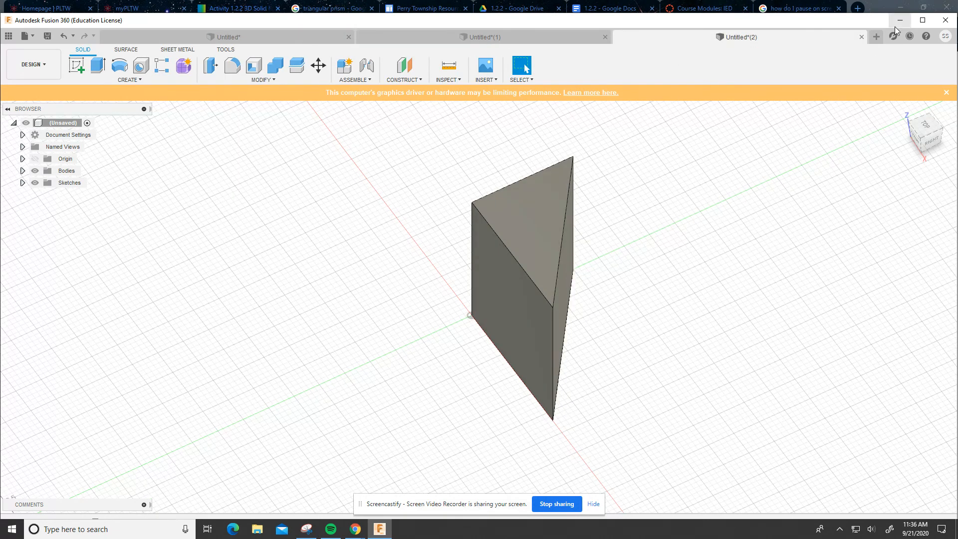
left_click(876, 36)
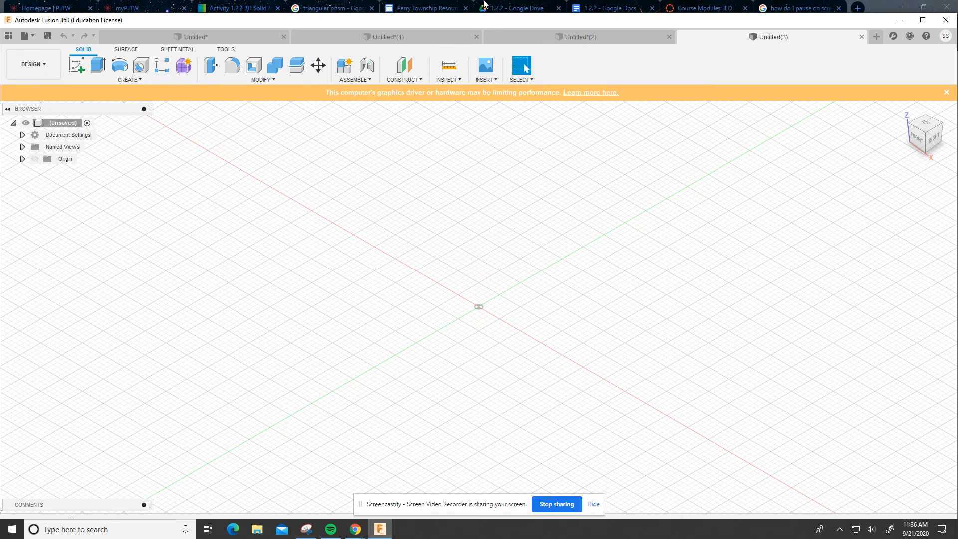
Step: Switch to the course Modules page in Chrome and look through the 1.2 Visualization and Solid Modeling assignments
left_click(687, 8)
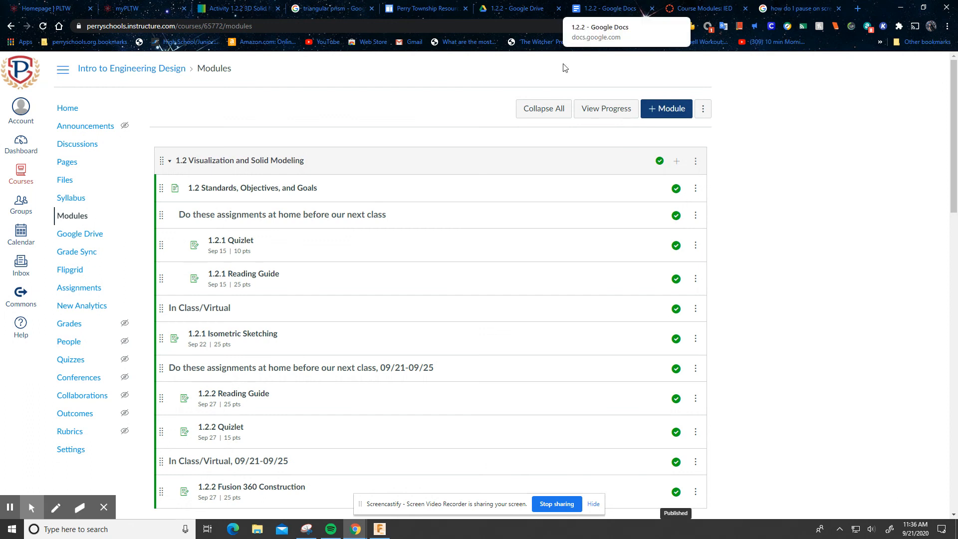
scroll(360, 421, "down", 3)
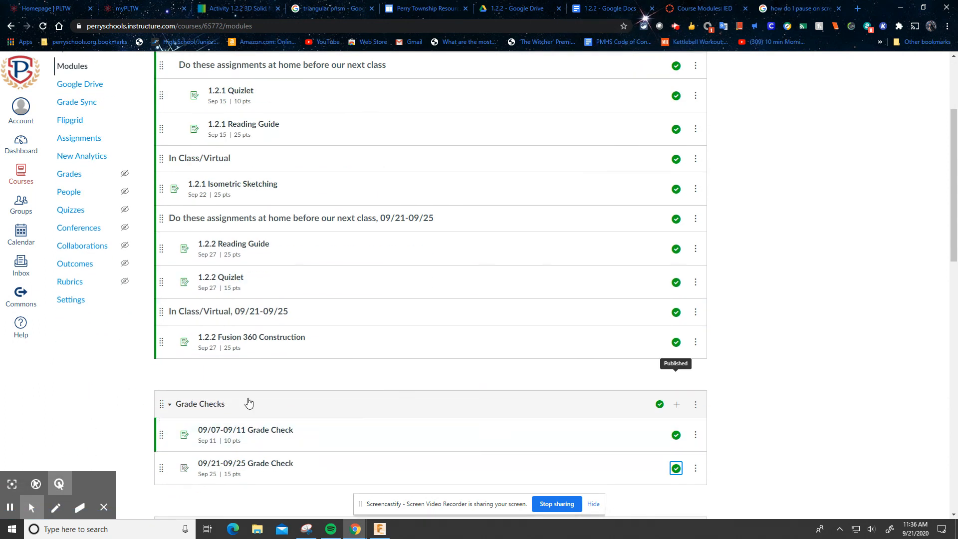